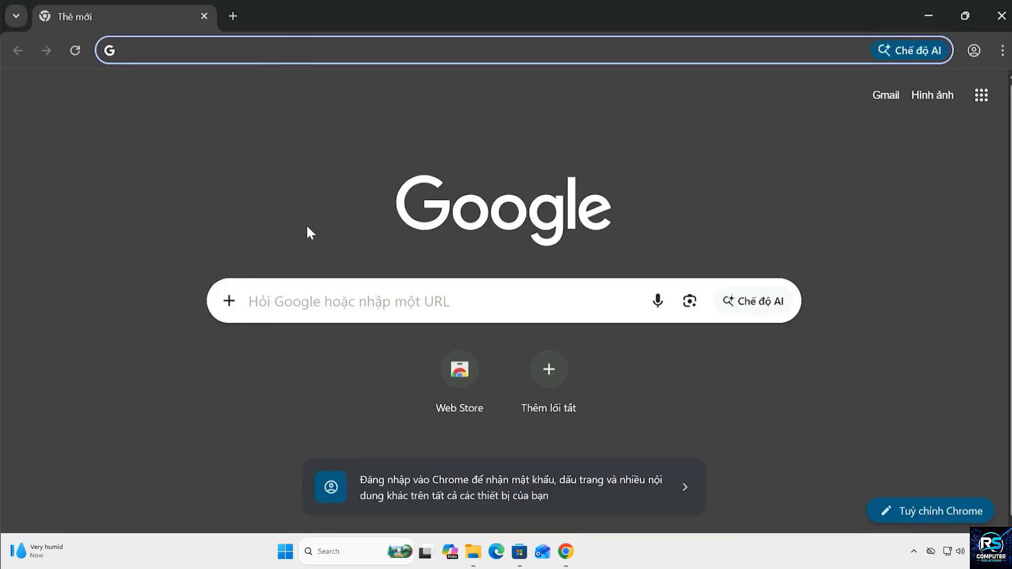
- Search the web for "uup dump" and open the UUP dump website, dismissing the translation offer
type("uup dump")
key("Return")
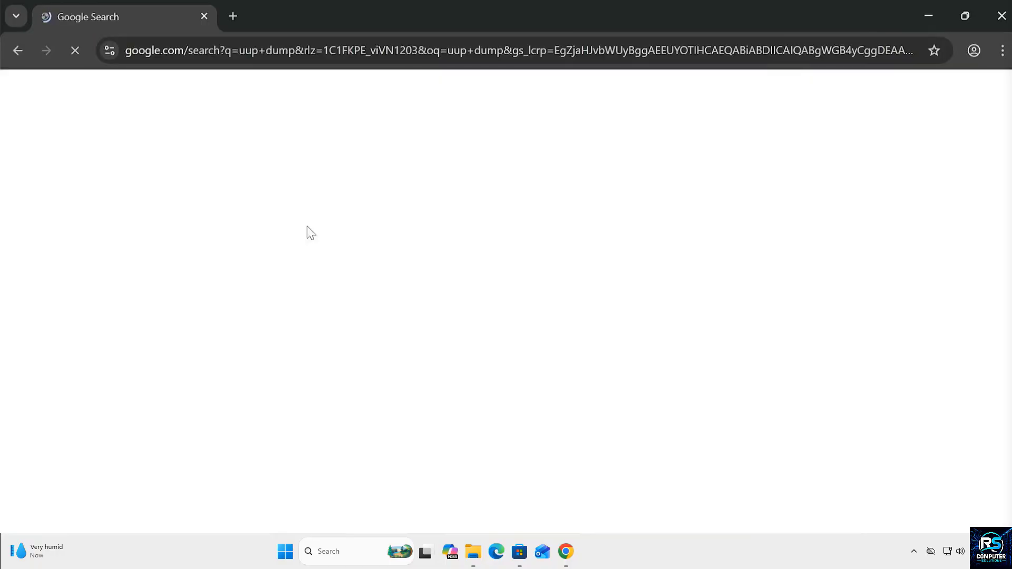
left_click(117, 258)
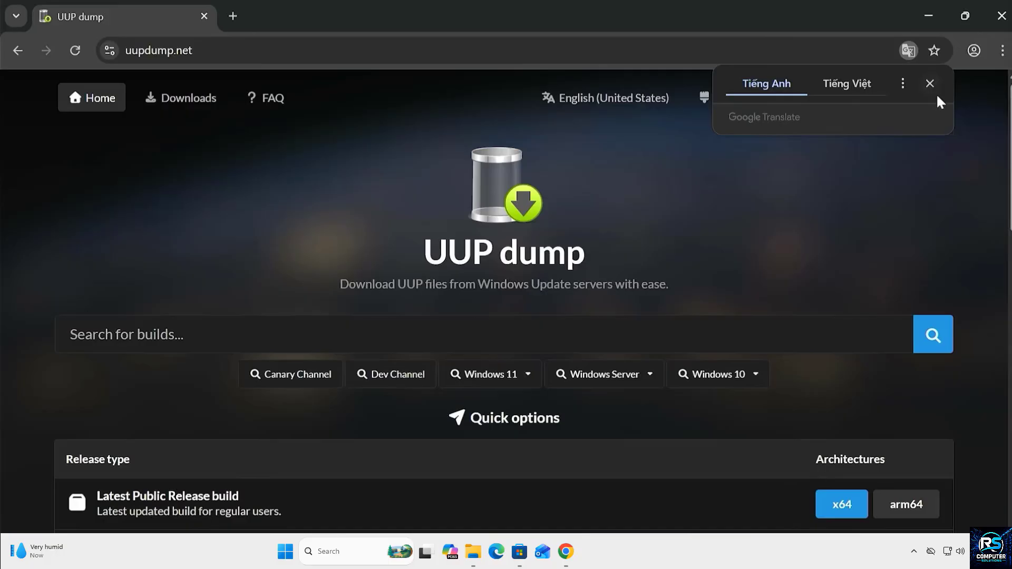
left_click(930, 84)
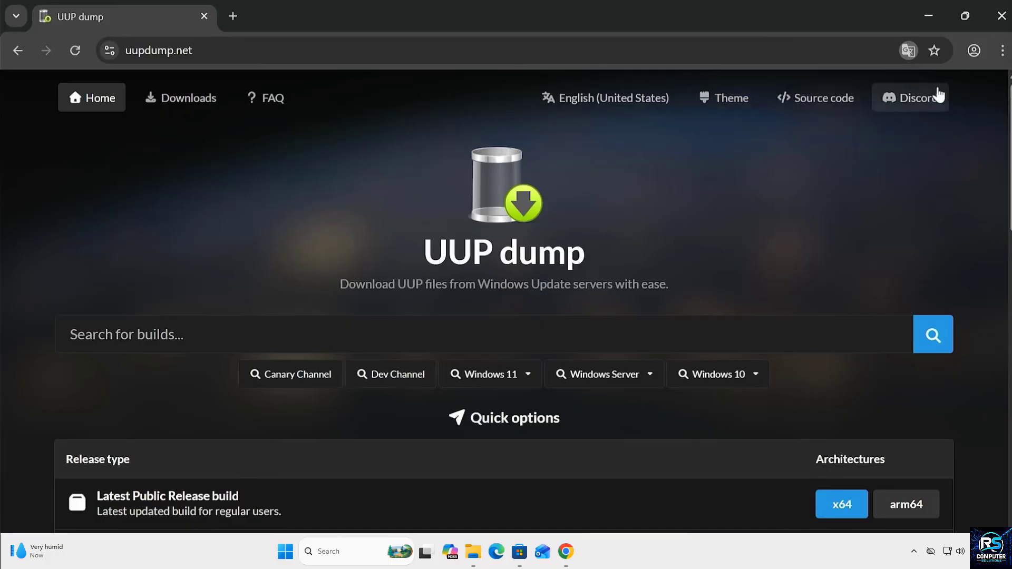
- Browse the Windows 11 26H1 builds and open "Windows 11, version 26H1 (28000.1643) amd64"
scroll(508, 241, "down", 3)
mouse_move(510, 218)
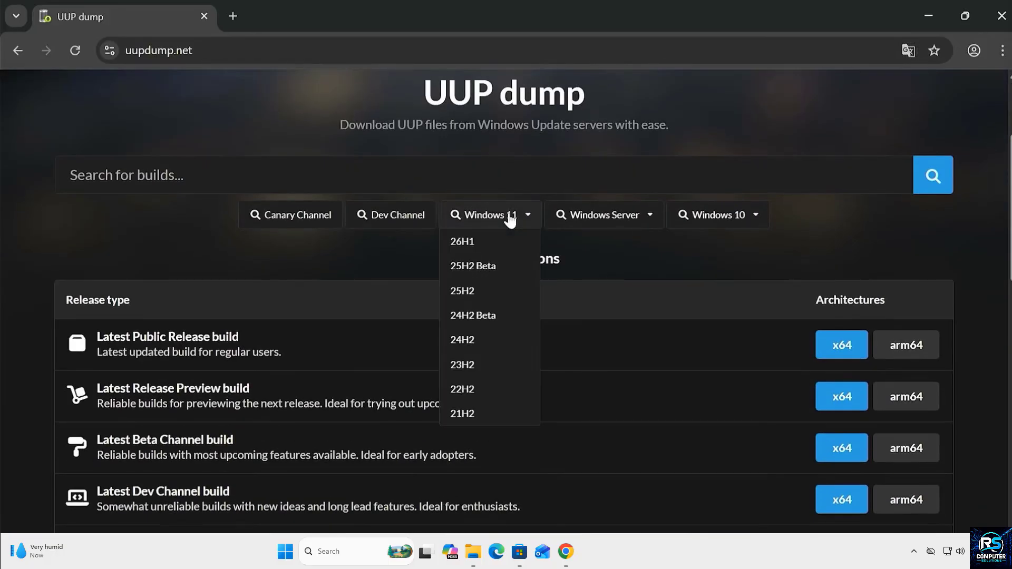
left_click(488, 240)
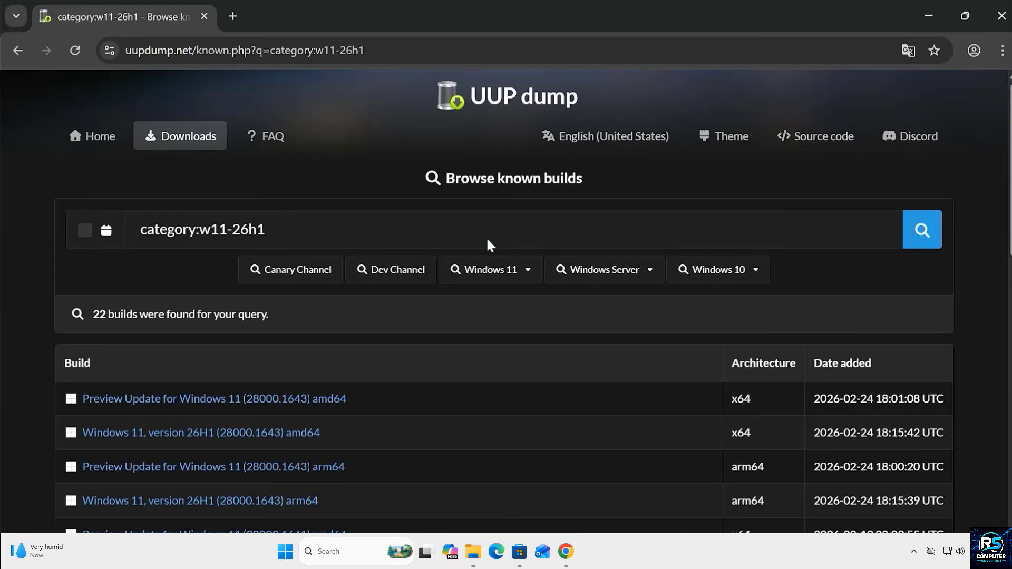
scroll(496, 248, "down", 3)
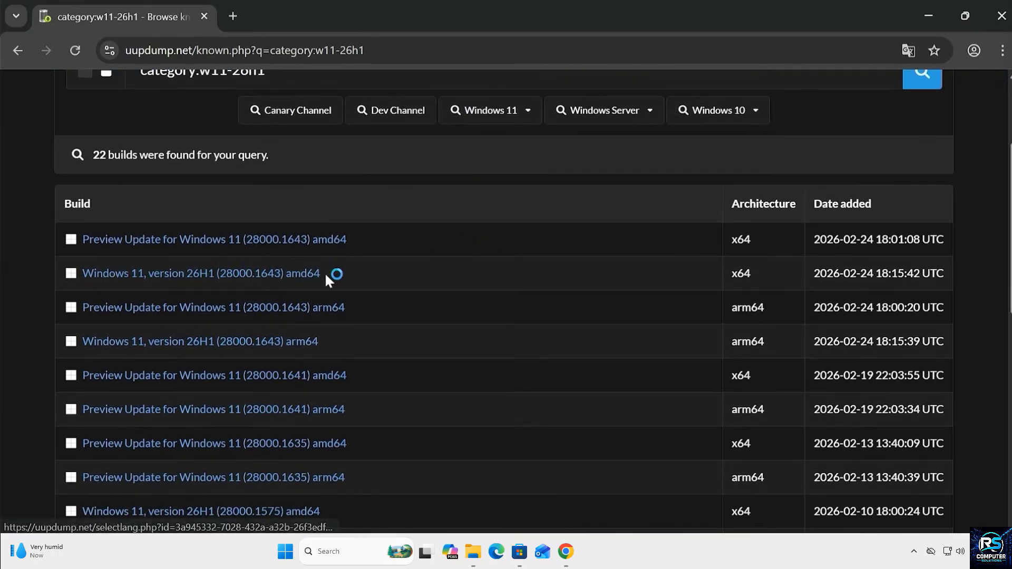
left_click_drag(325, 273, 91, 274)
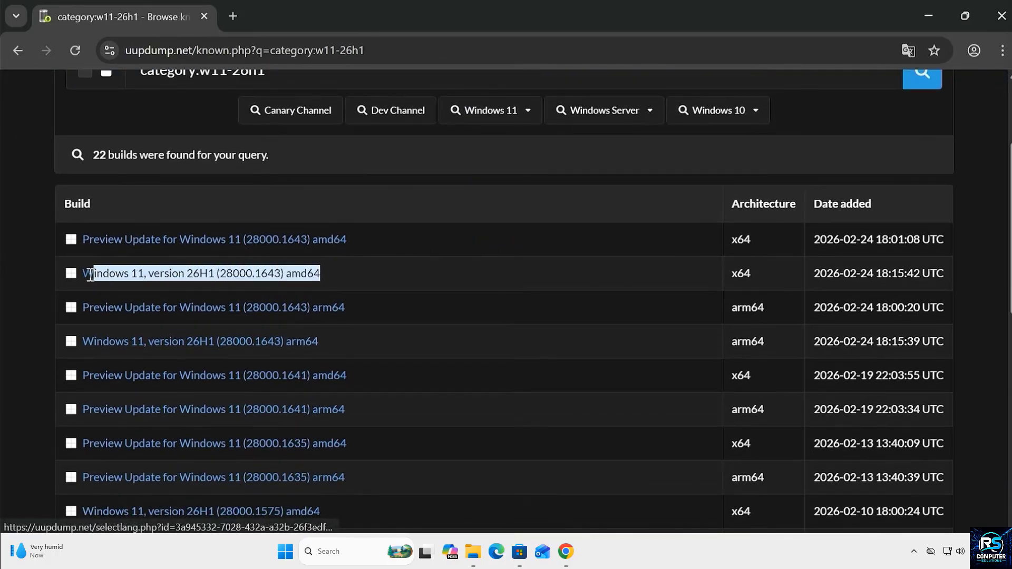
left_click(265, 279)
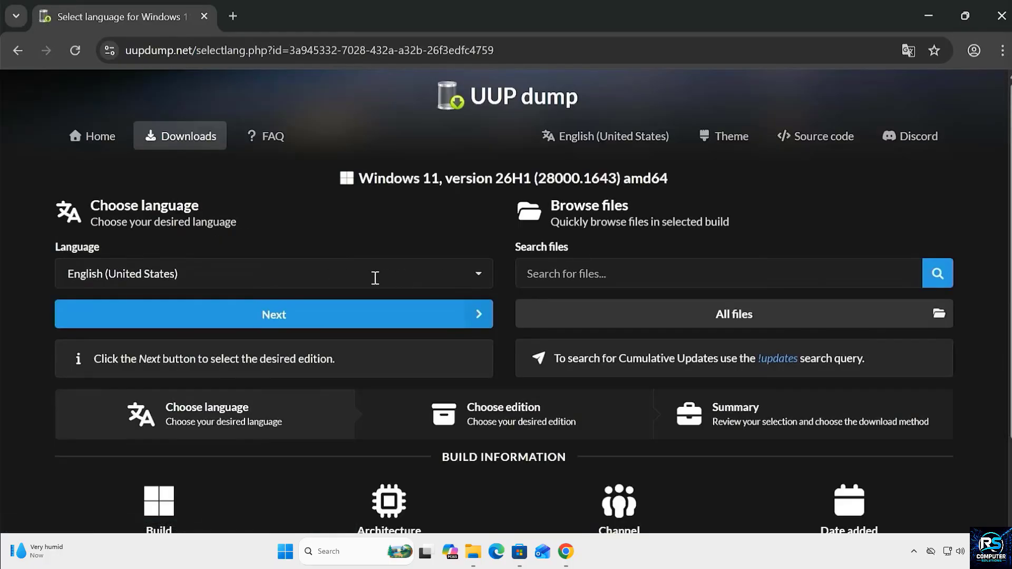
- Choose English (United States) as the language and only Windows Pro as the edition, and proceed to the summary
left_click(221, 317)
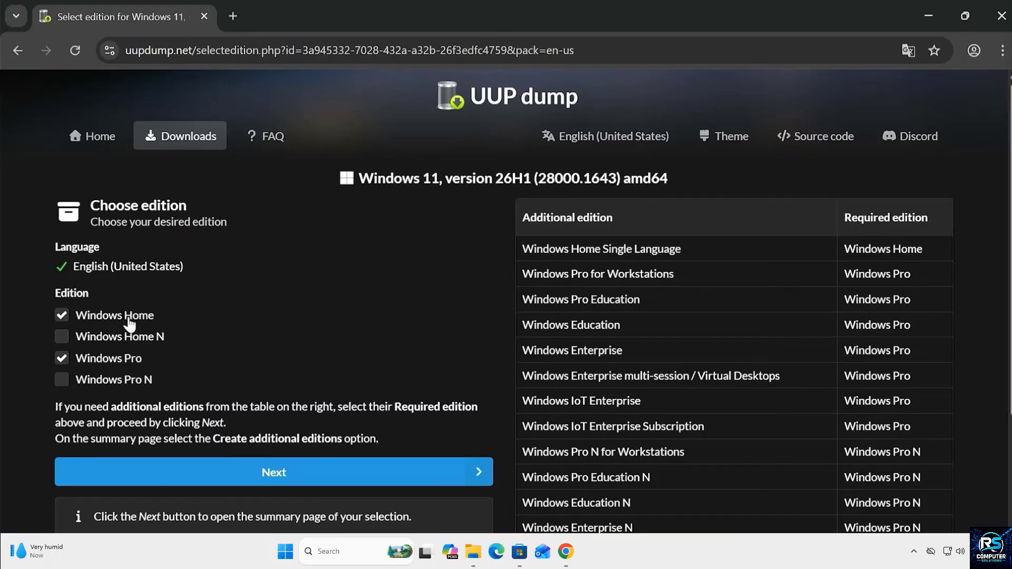
scroll(265, 357, "down", 2)
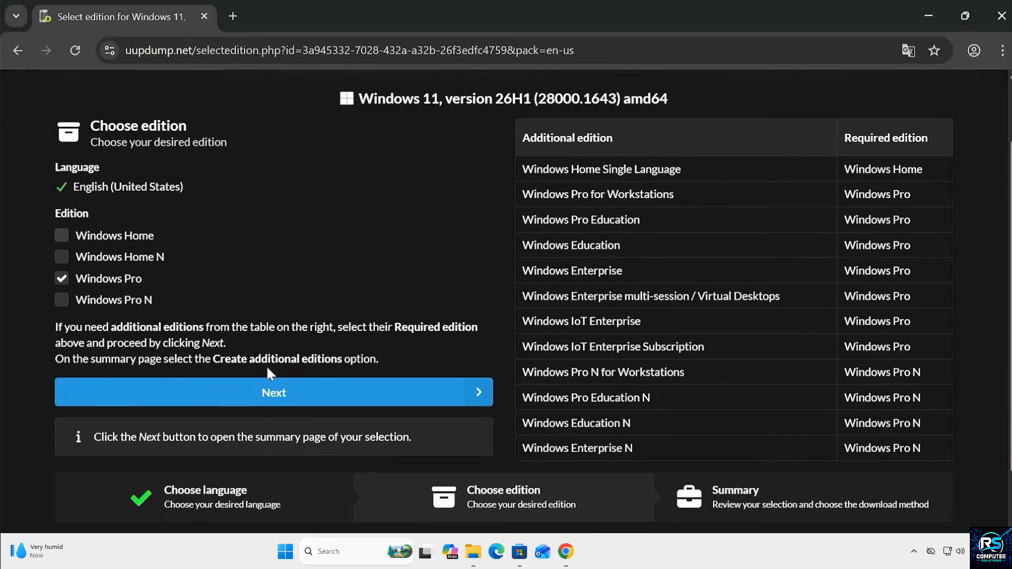
left_click(213, 399)
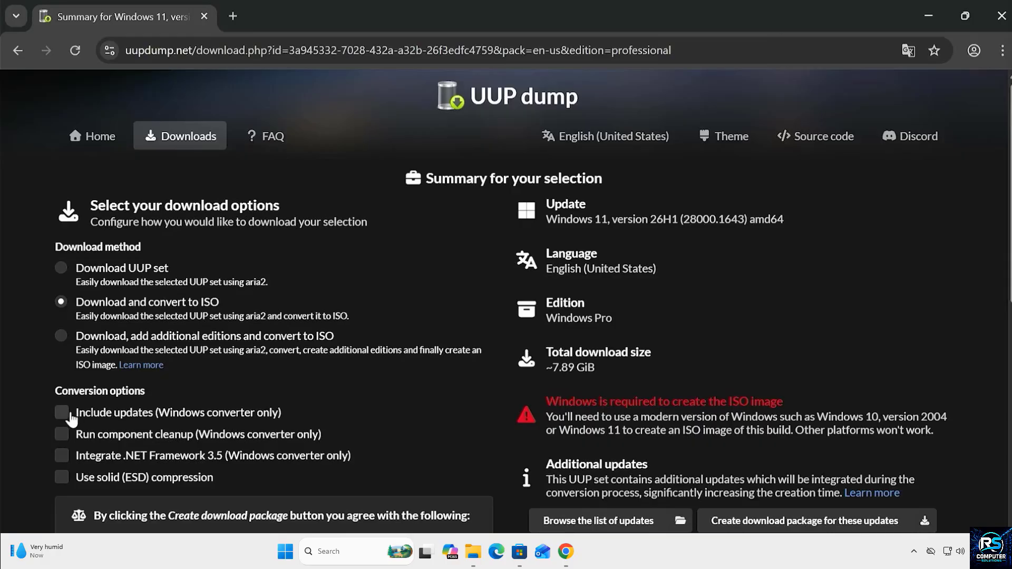
- Create the download package using the "Download and convert to ISO" method with all conversion options unchecked
scroll(316, 407, "down", 3)
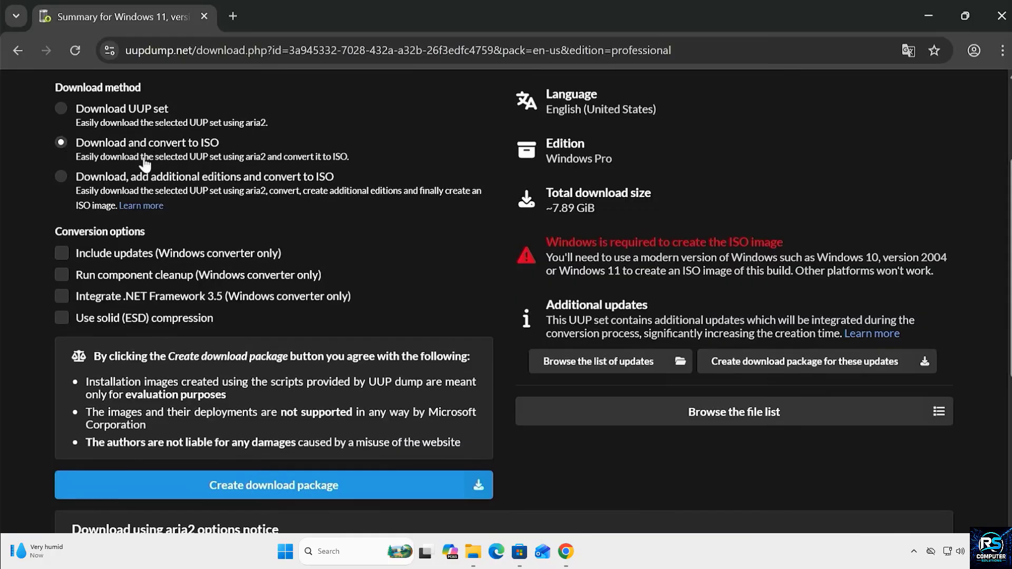
scroll(414, 328, "down", 2)
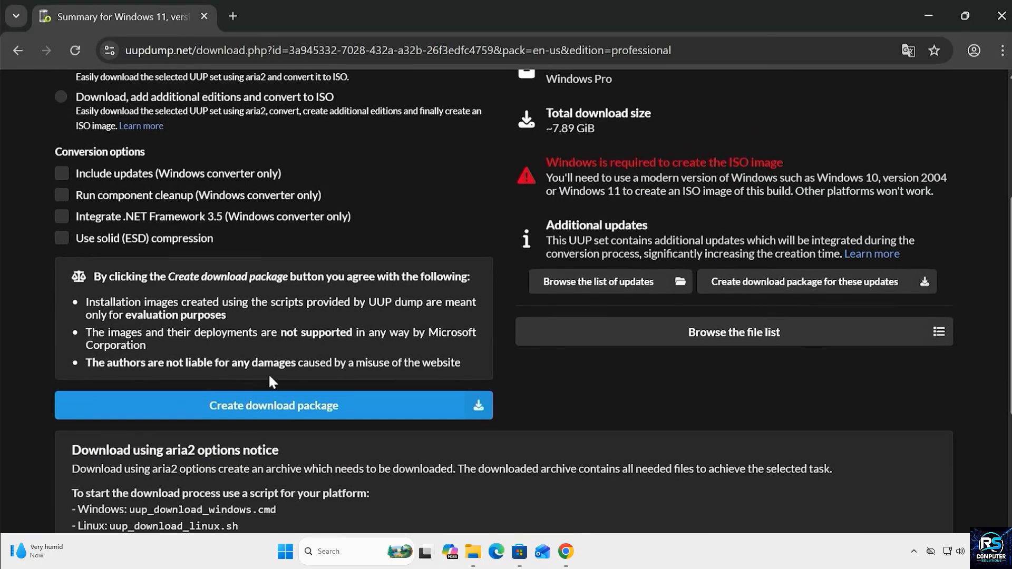
left_click(224, 417)
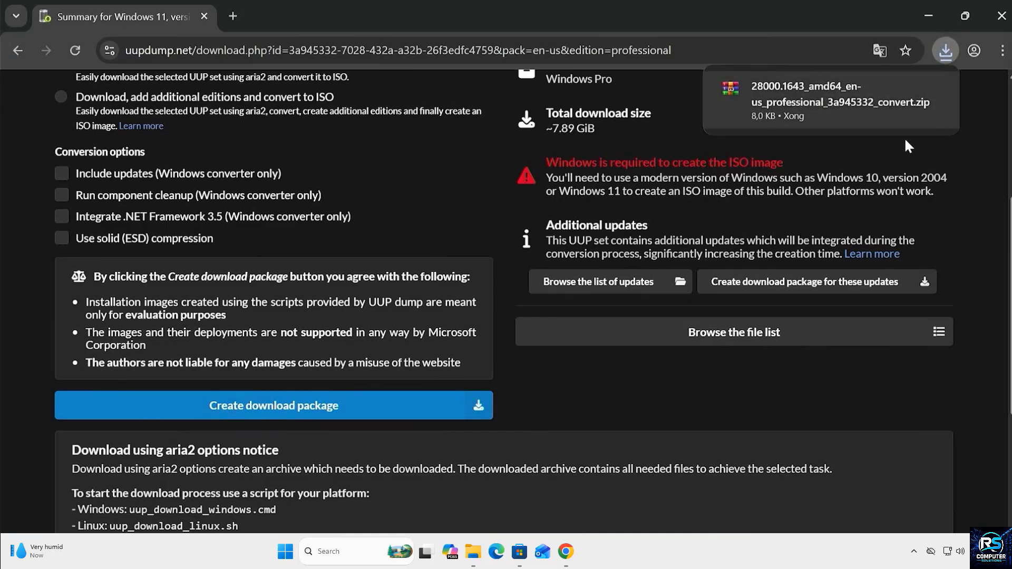
- Show the downloaded ZIP package in its folder and maximize the file window
mouse_move(871, 119)
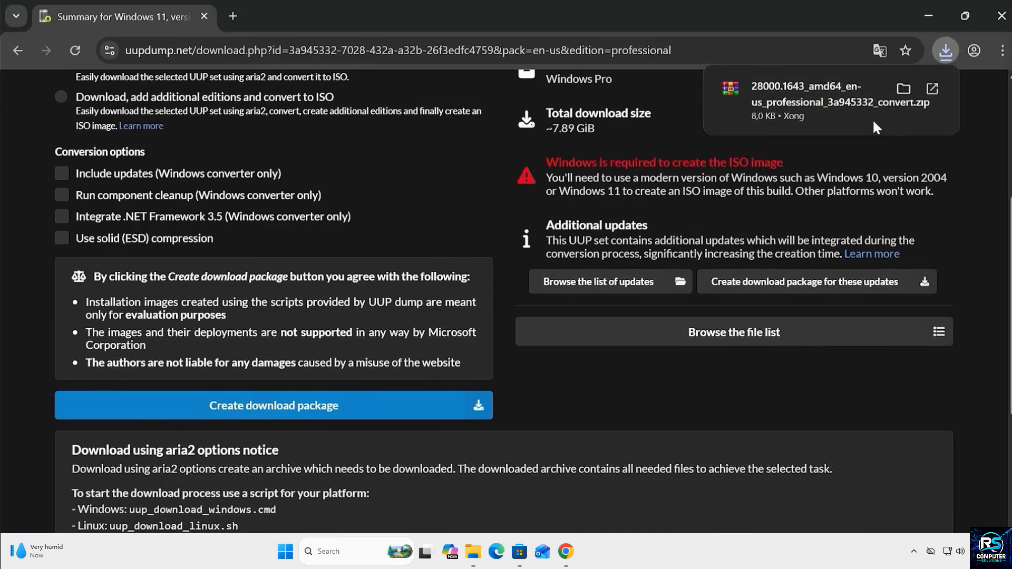
left_click(902, 88)
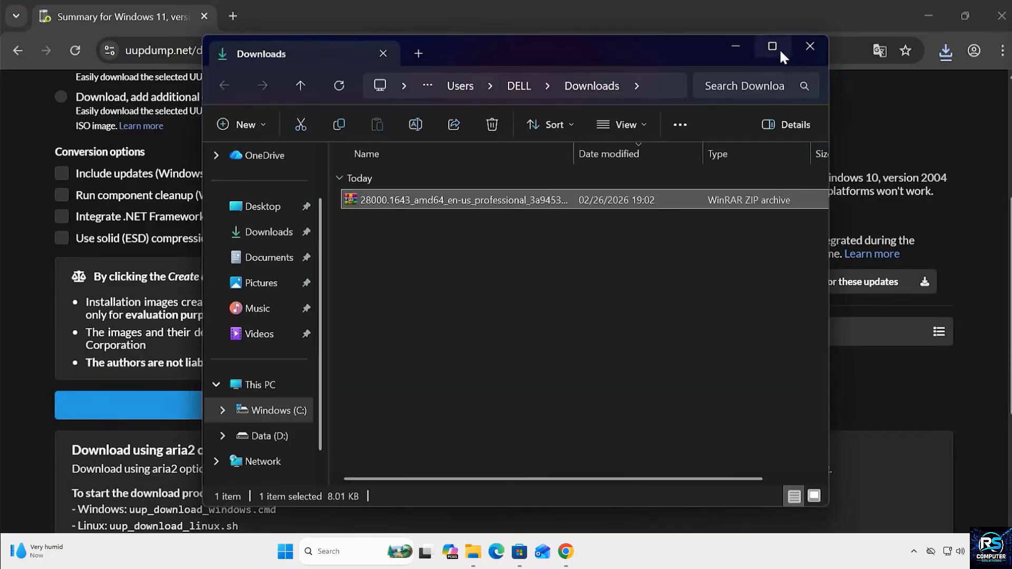
left_click(778, 47)
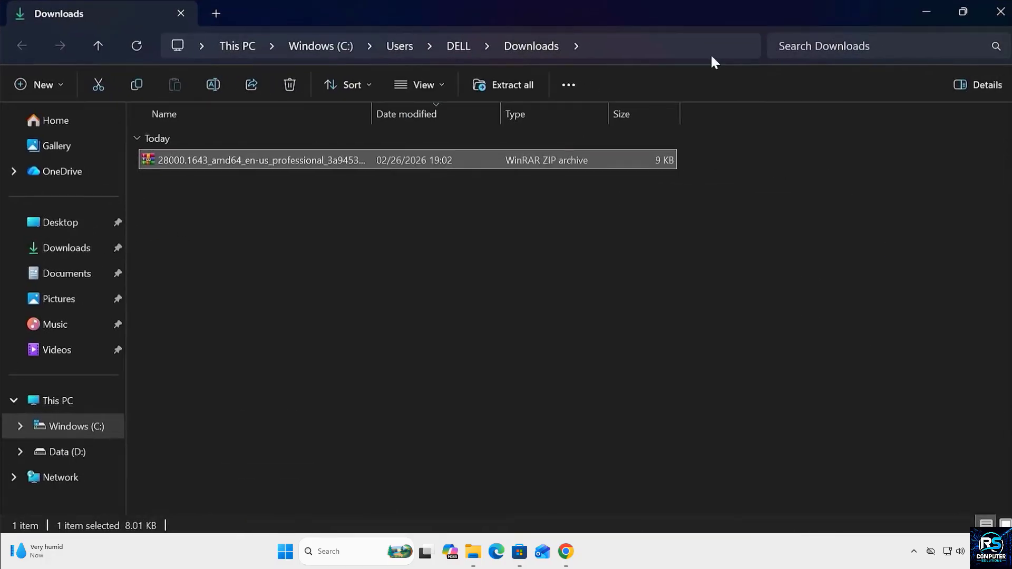
- Extract the ZIP with WinRAR into the folder 28000.1643_amd64_en-us_professional_3a945332_convert and open that folder
right_click(277, 164)
mouse_move(367, 406)
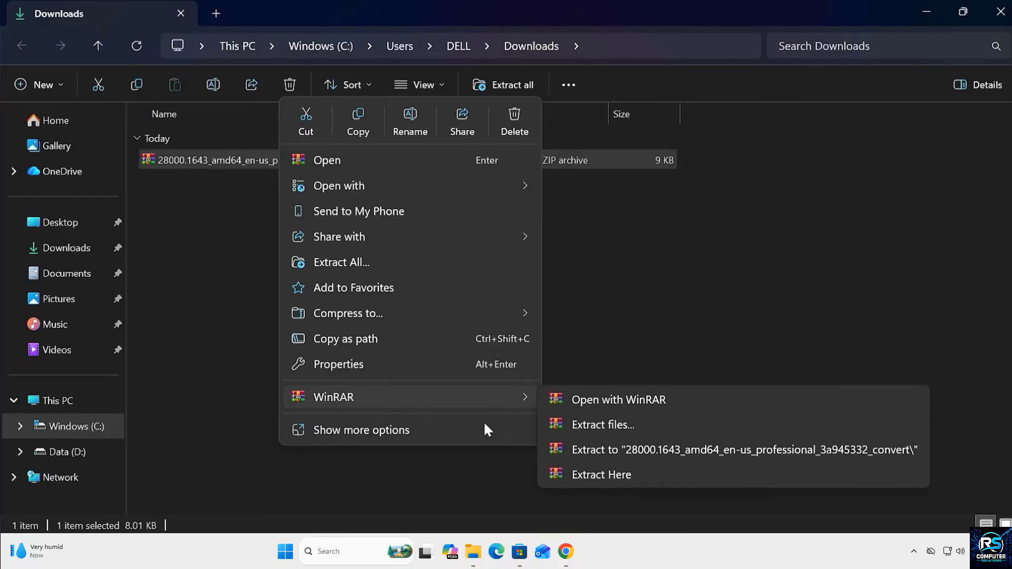
left_click(624, 454)
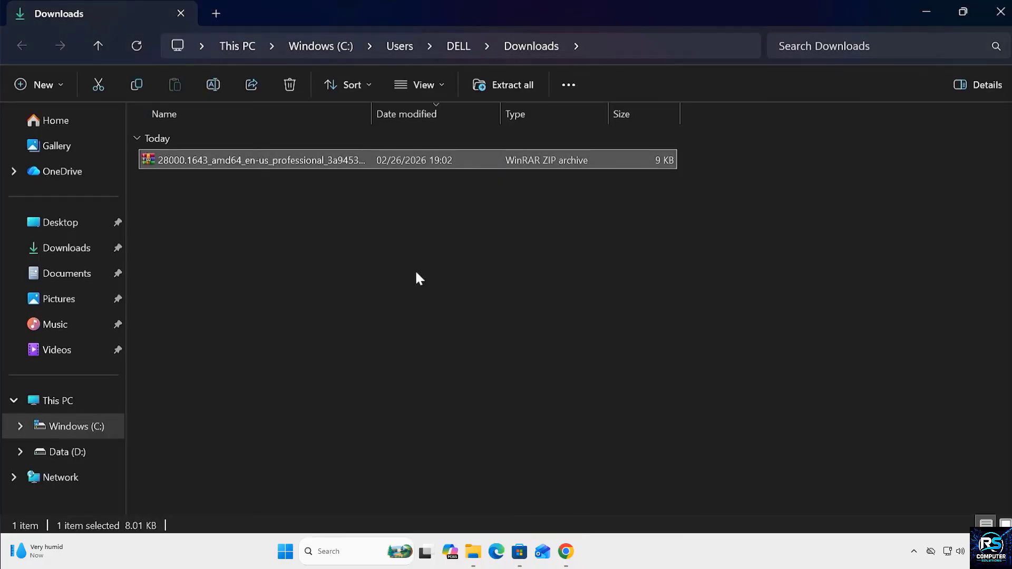
left_click(243, 183)
double_click(242, 183)
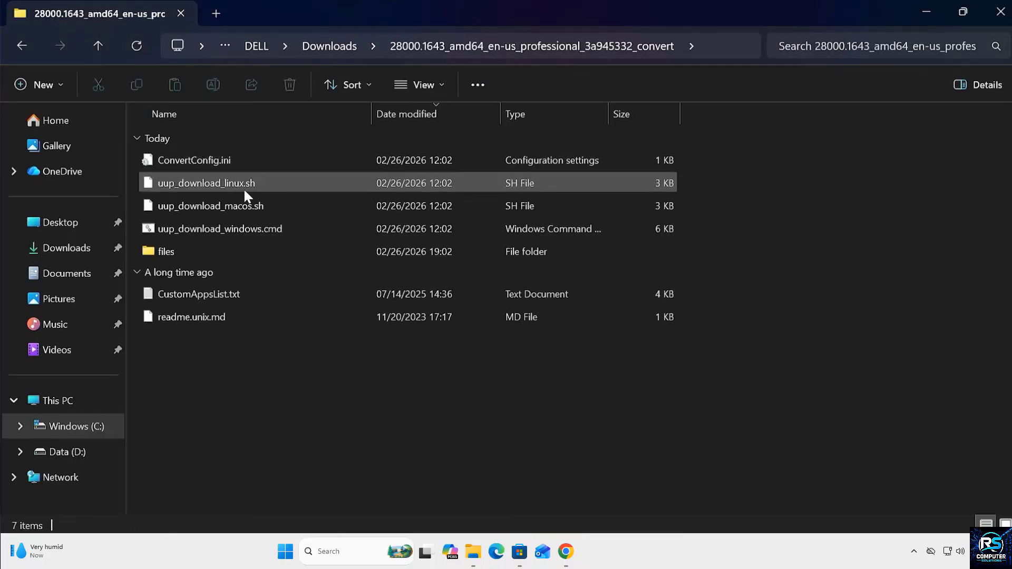
- Run uup_download_windows.cmd as administrator and allow the get_aria2.ps1 script to run once
left_click(289, 229)
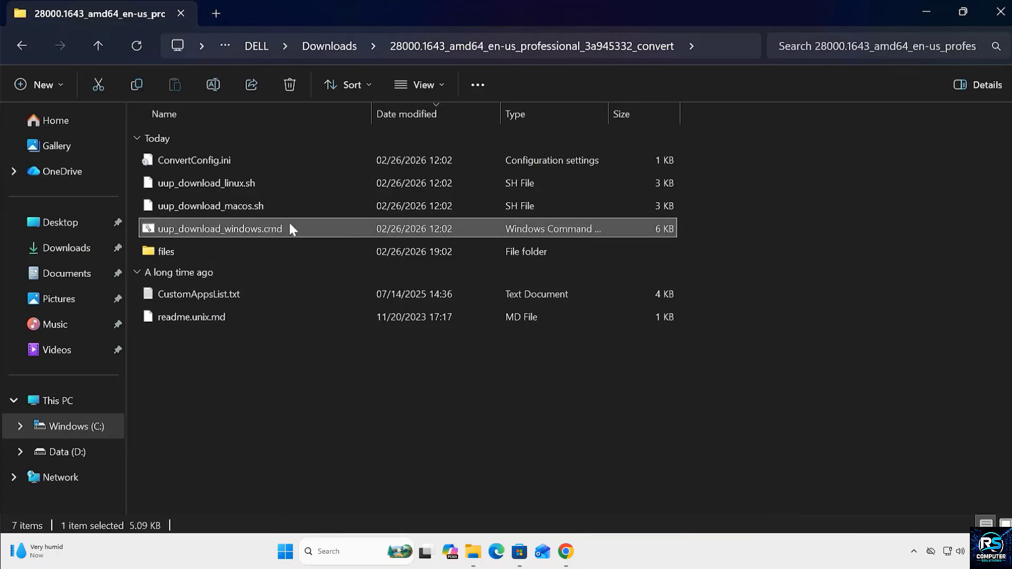
right_click(334, 228)
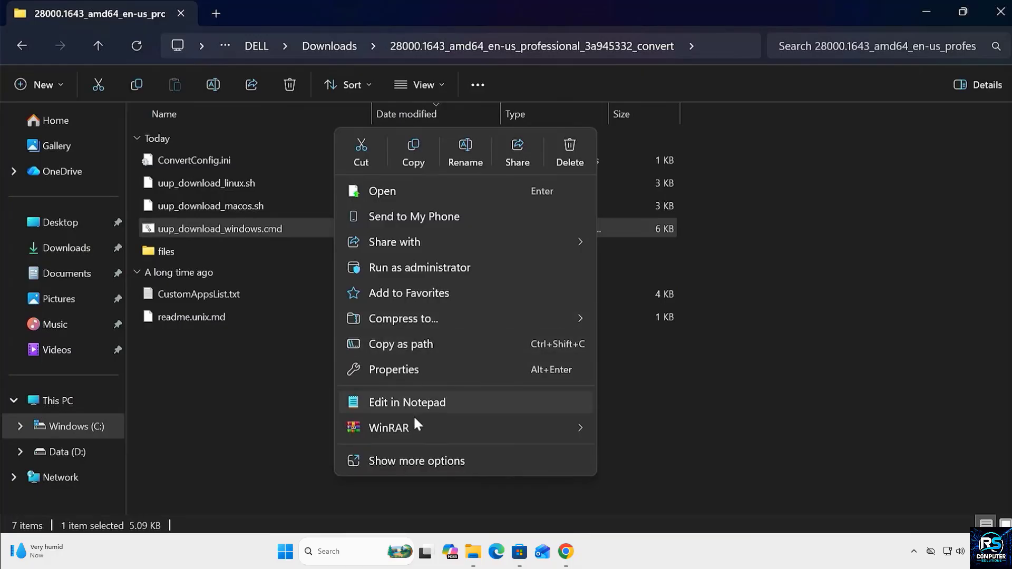
left_click(410, 266)
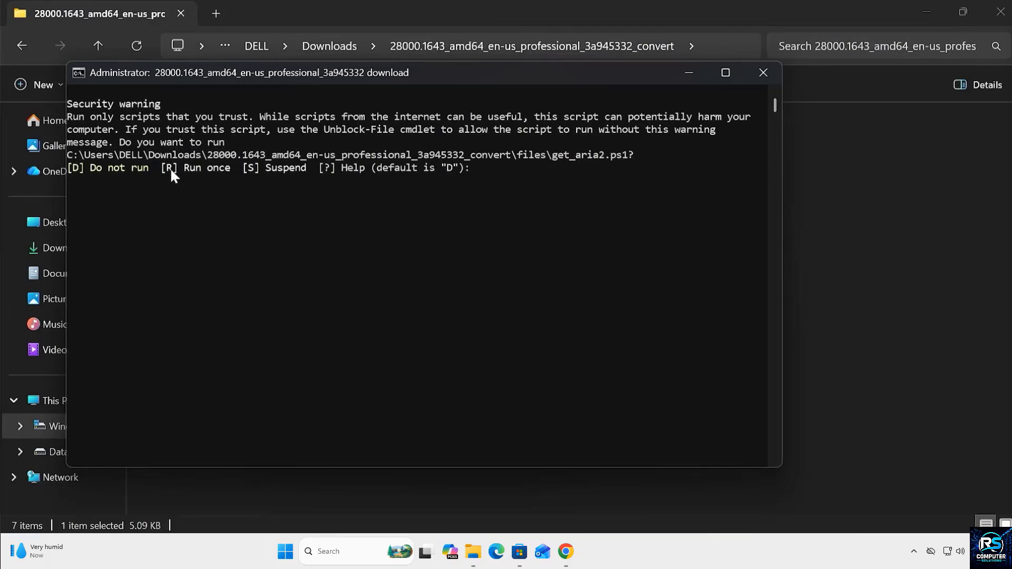
left_click_drag(170, 167, 212, 168)
type("r")
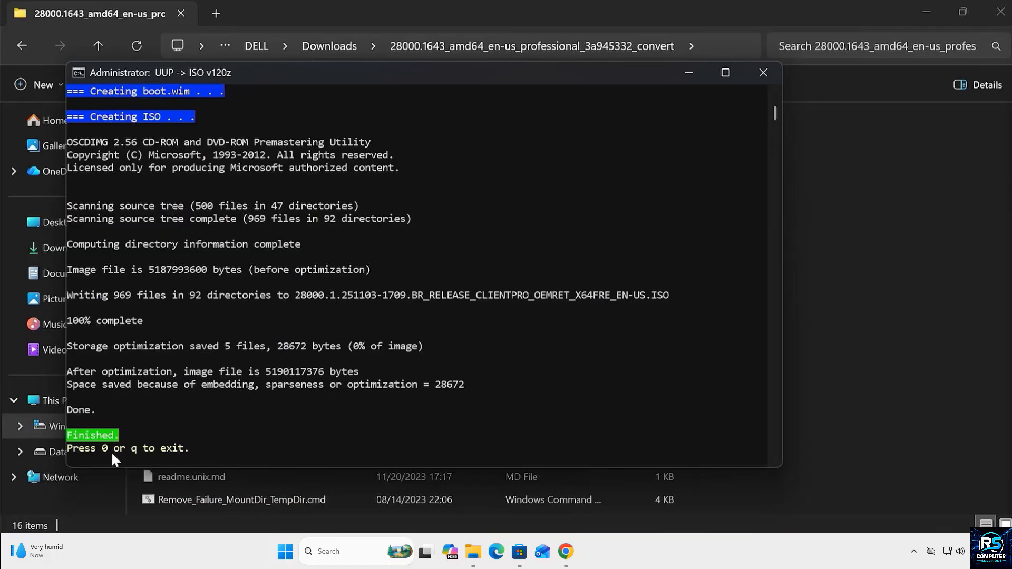
- Exit the finished conversion script with 0 and select the created ISO disc image in the folder
type("0")
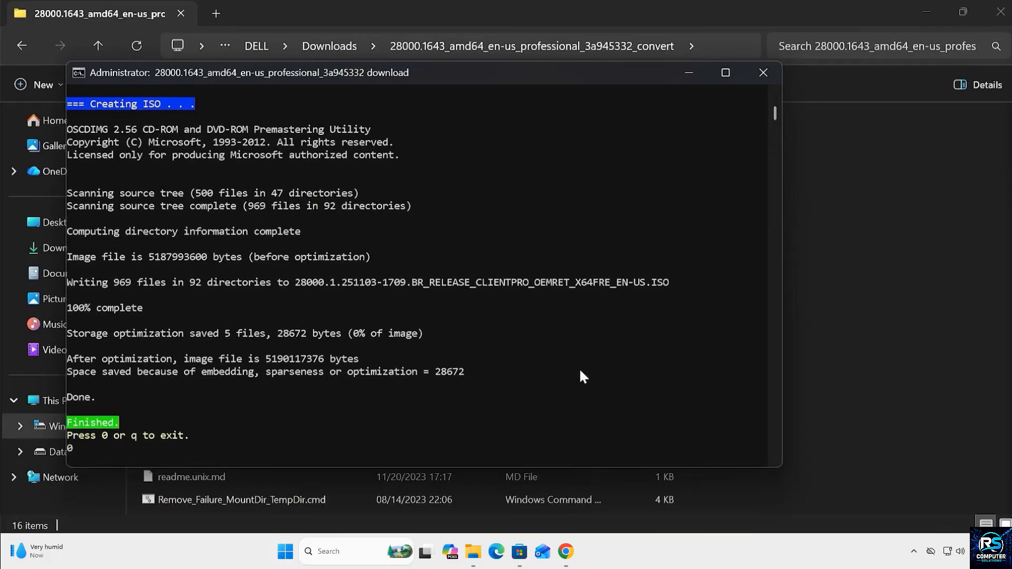
scroll(416, 264, "down", 1)
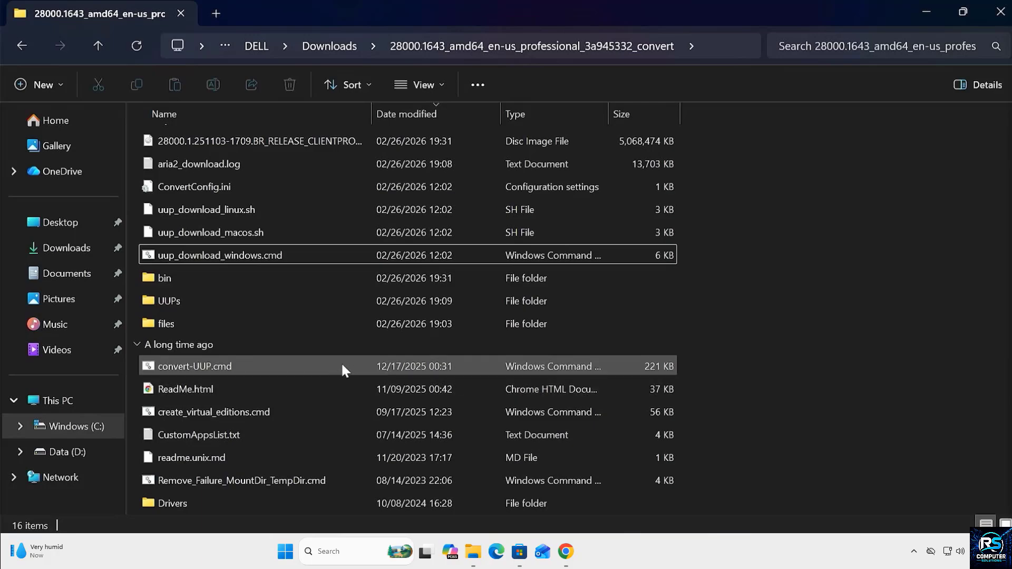
scroll(338, 369, "up", 1)
left_click(393, 162)
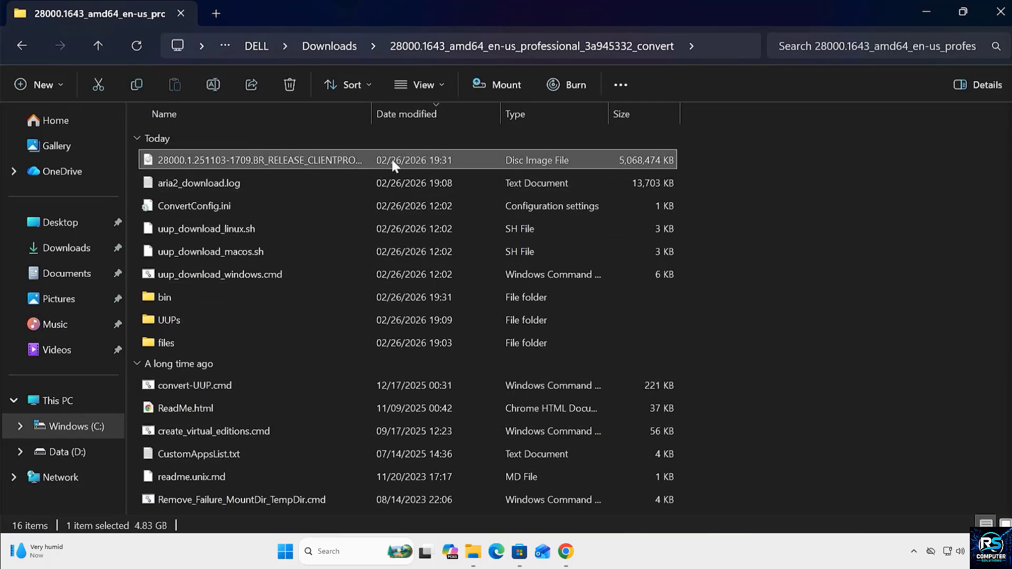
- Permanently delete every file and folder in the extracted folder except the ISO disc image
left_click(527, 174)
scroll(522, 263, "down", 1)
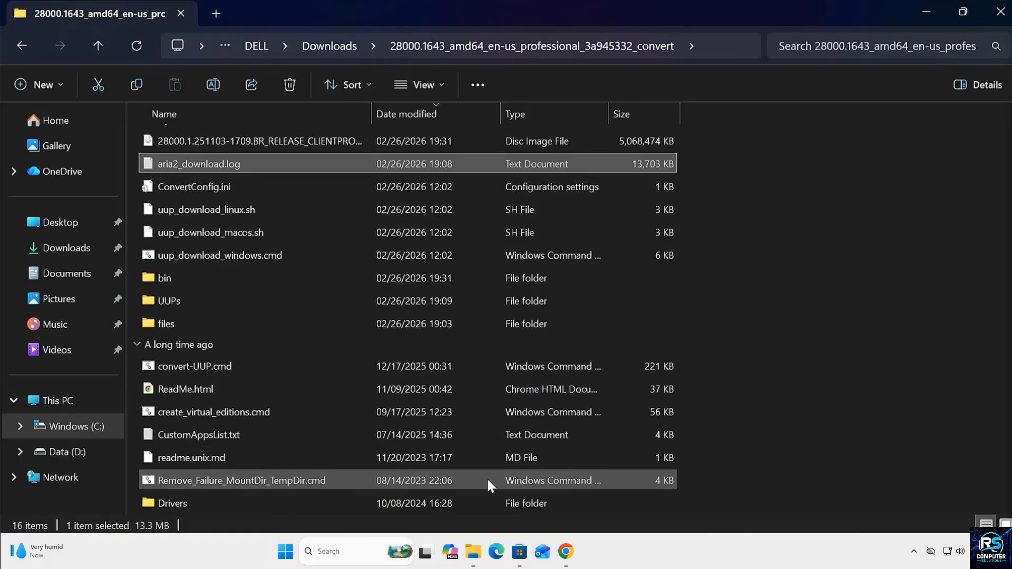
left_click(350, 498, "shift")
scroll(756, 404, "up", 1)
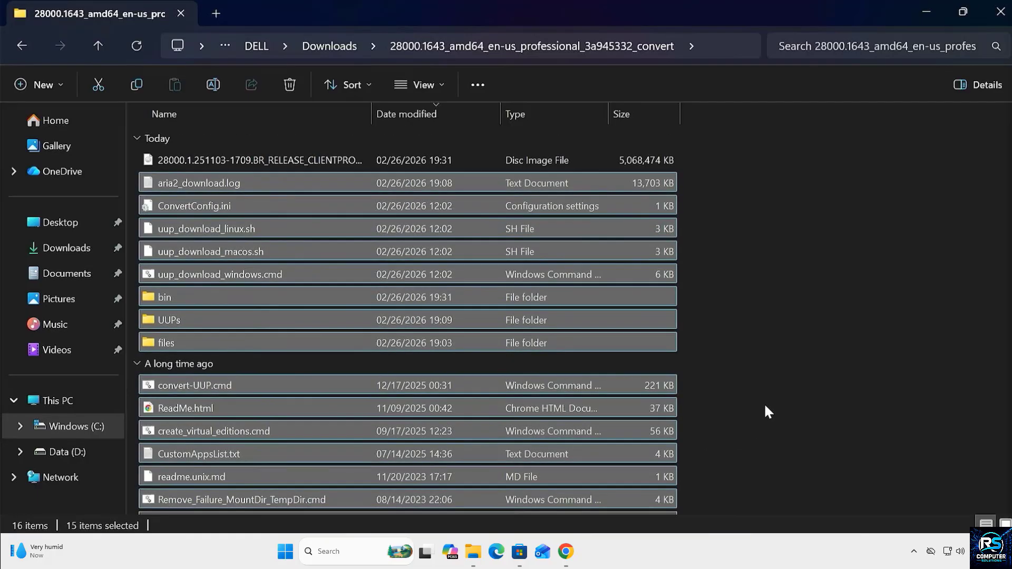
key("shift+Delete")
key("Return")
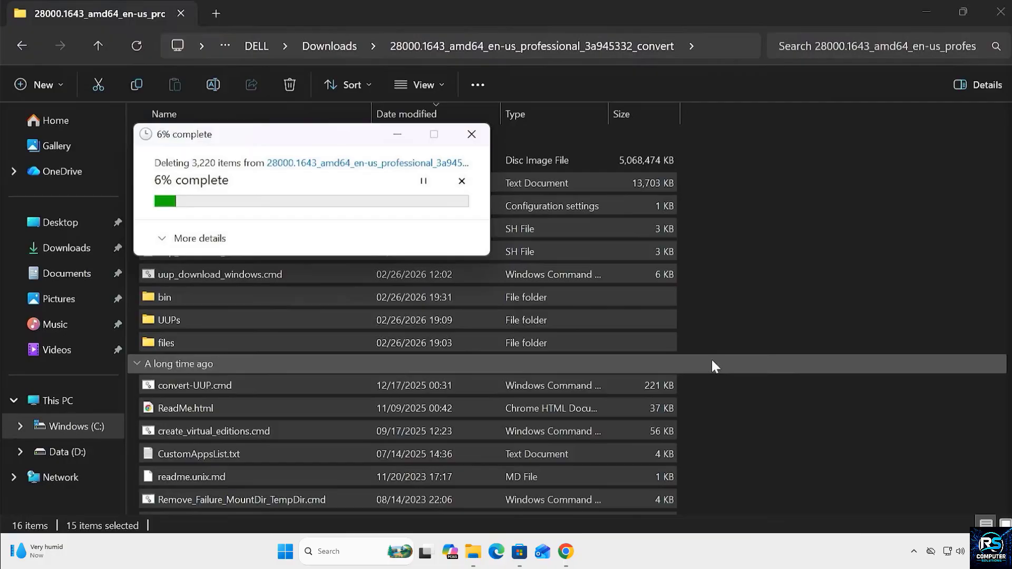
left_click(174, 239)
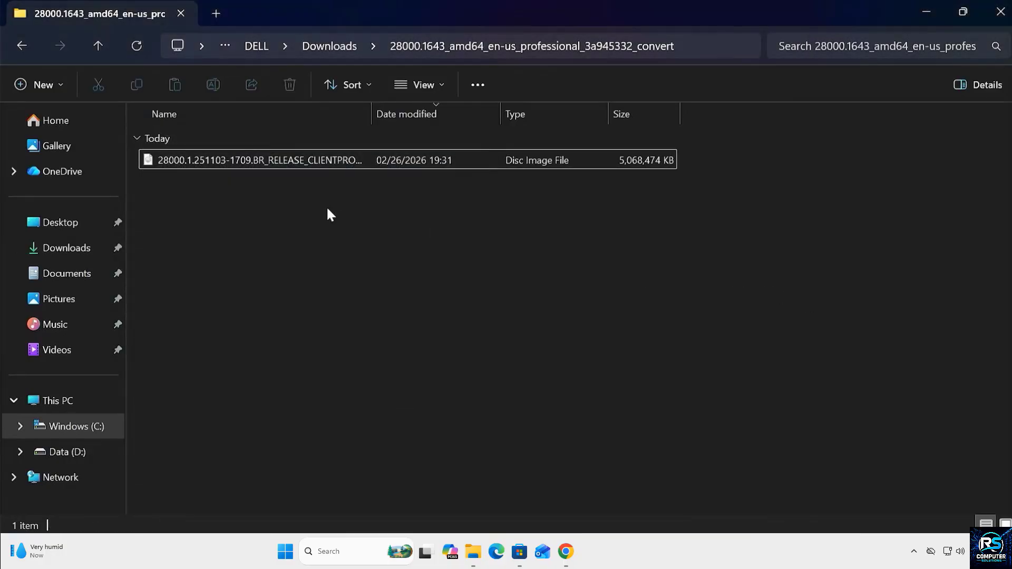
- Move the ISO disc image from the extracted folder to the root of the Data (D:) drive
left_click(346, 165)
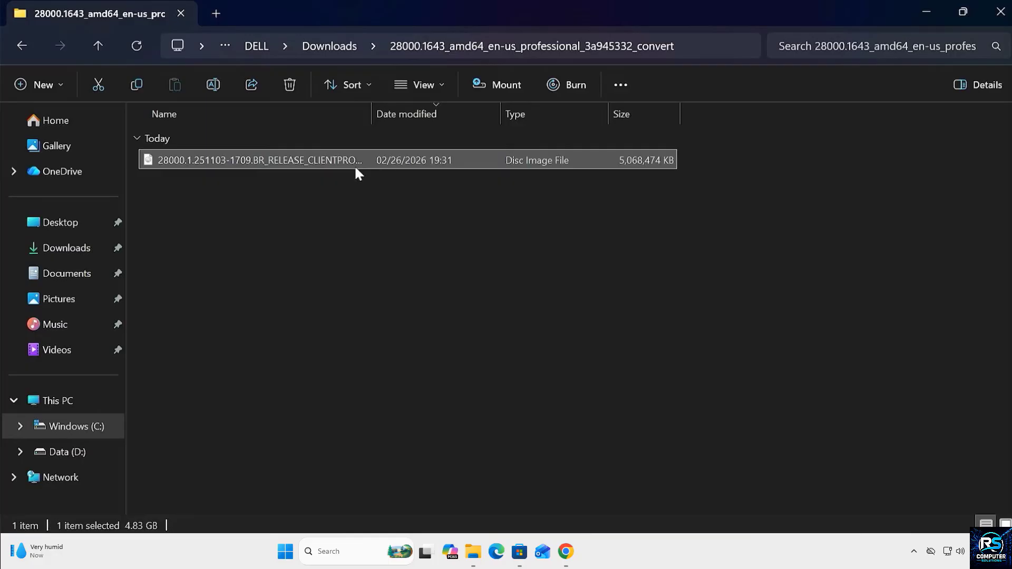
left_click_drag(373, 107, 529, 107)
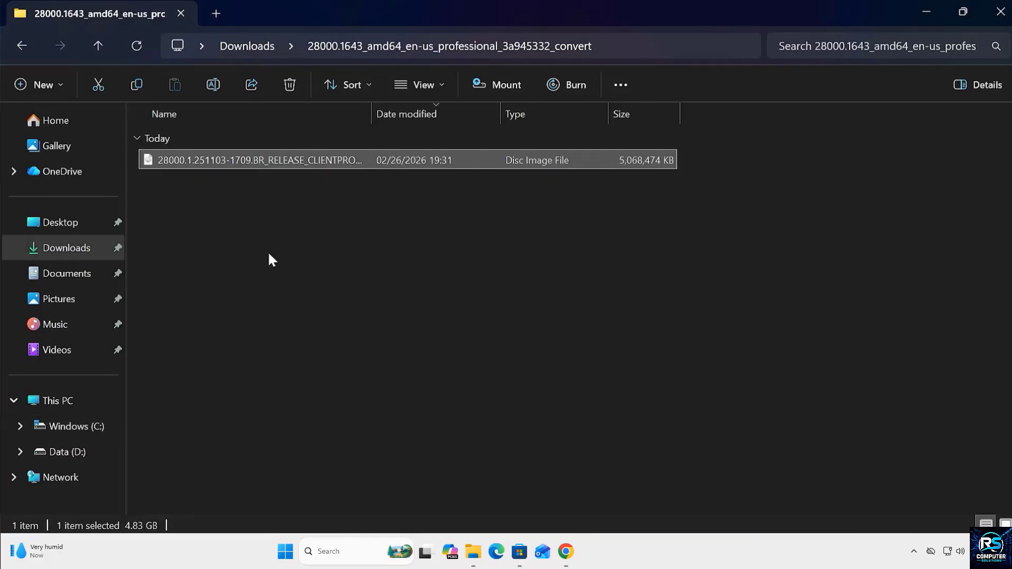
right_click(259, 159)
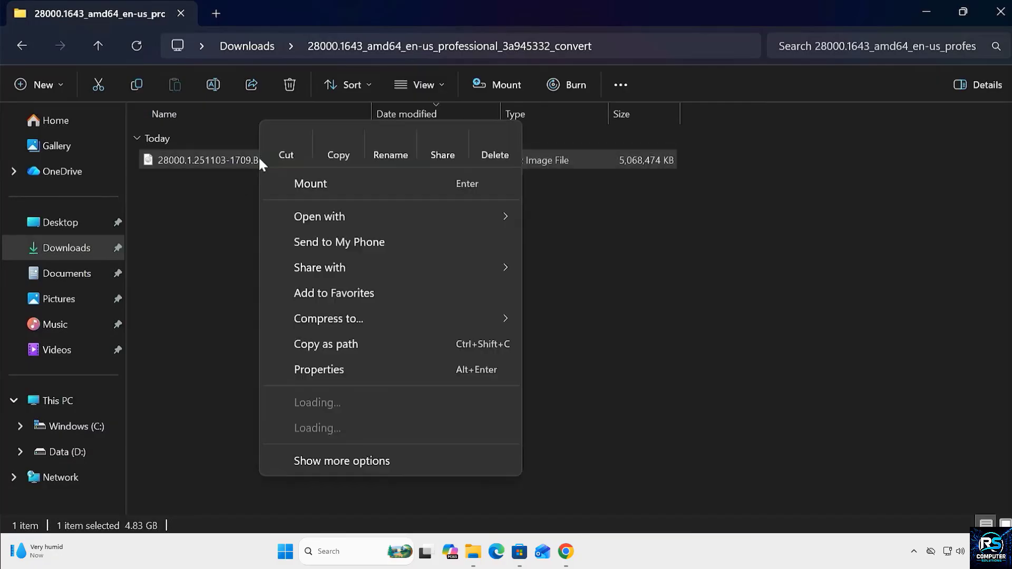
left_click(285, 149)
left_click(104, 458)
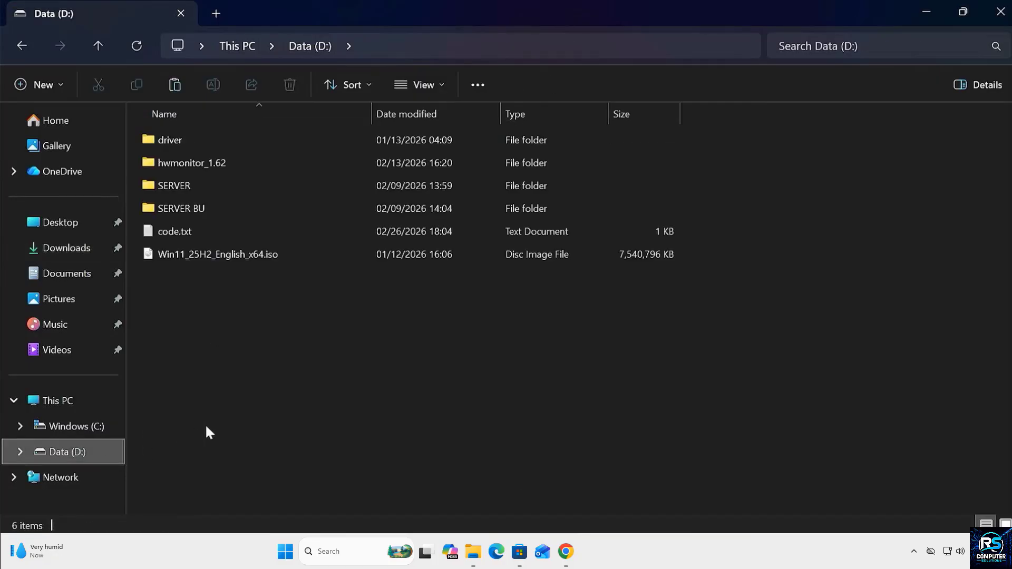
right_click(238, 399)
left_click(265, 425)
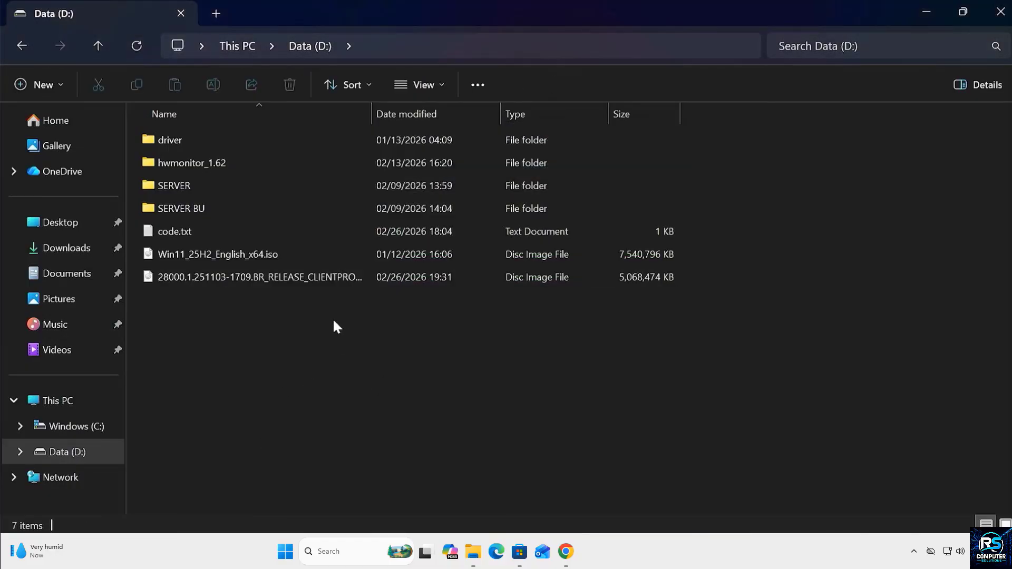
- Mount the 28000.1 ISO on Data (D:) and copy all files and folders from the mounted DVD drive
left_click(280, 277)
right_click(281, 276)
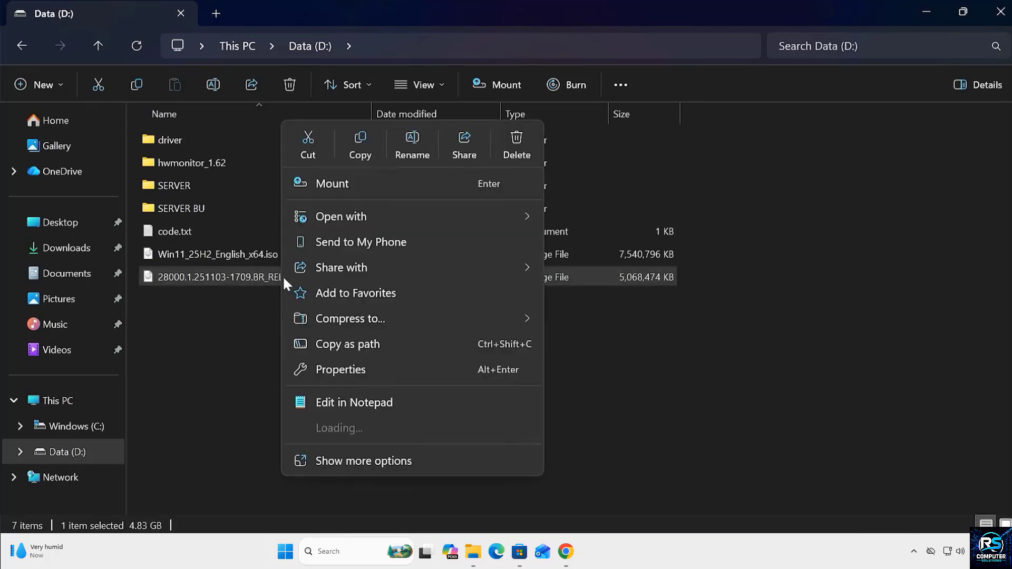
left_click(348, 184)
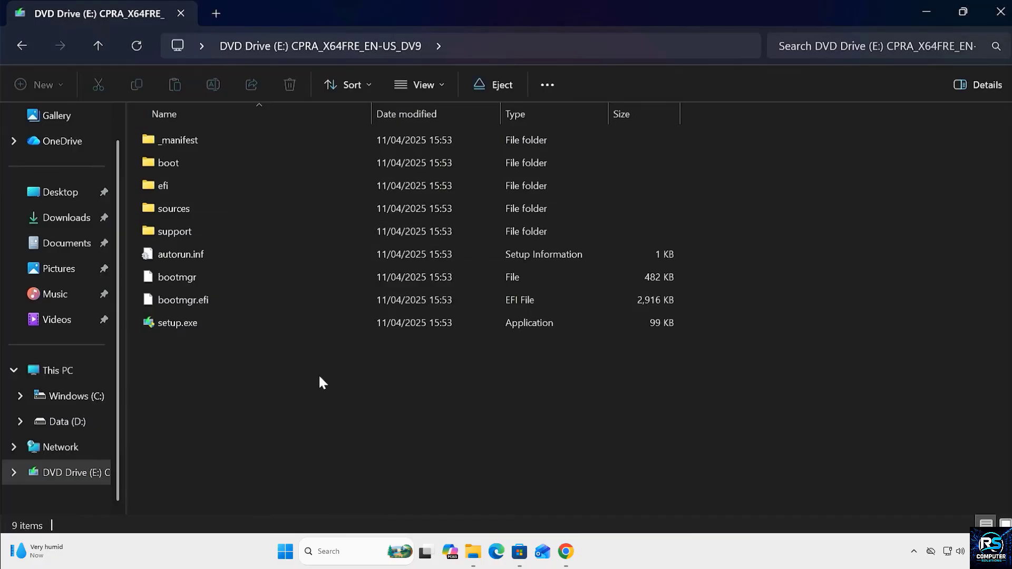
left_click_drag(319, 377, 242, 139)
right_click(244, 140)
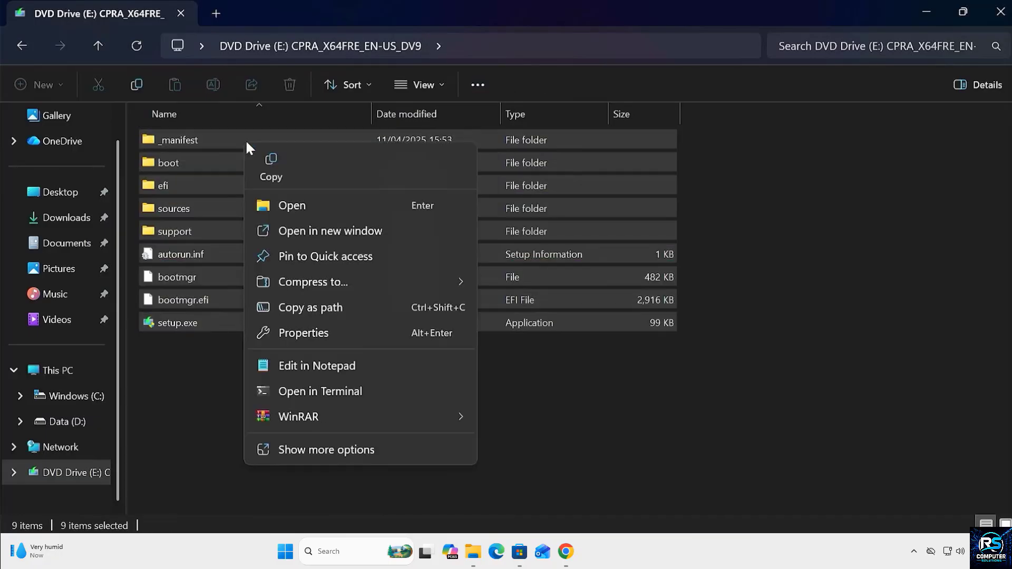
left_click(269, 166)
- Create a new folder named 11 on the Data (D:) drive
left_click(97, 428)
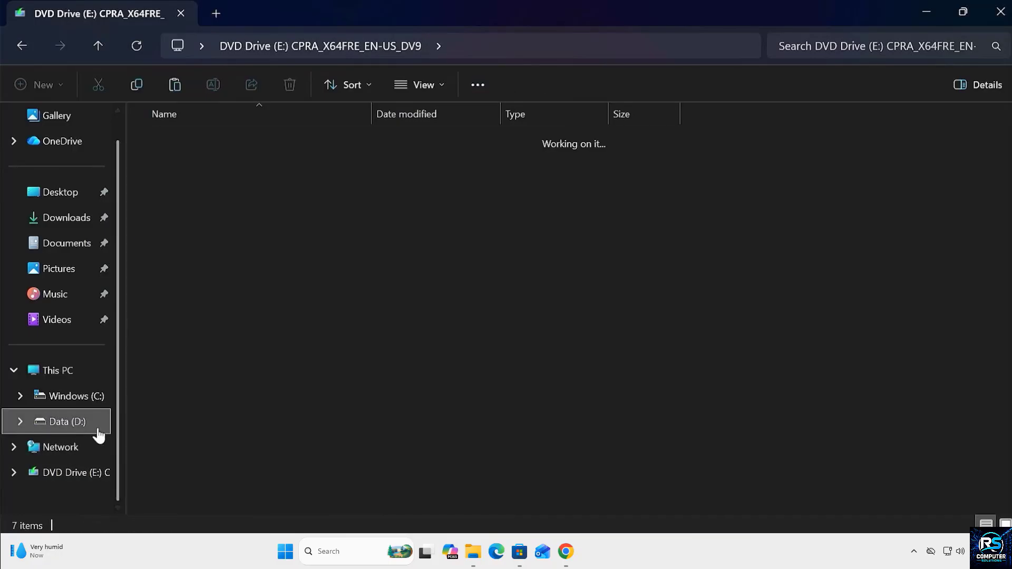
right_click(275, 346)
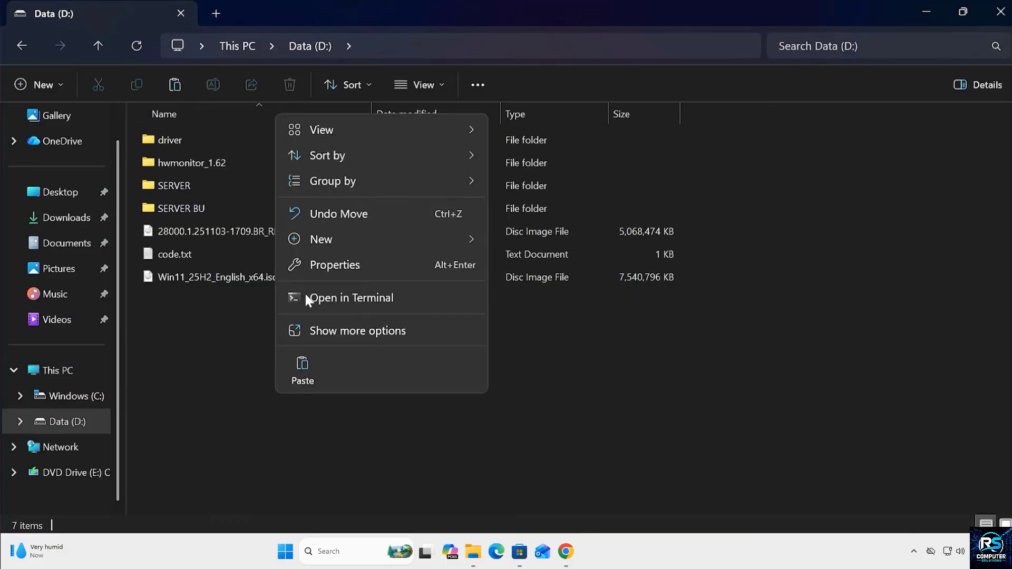
mouse_move(437, 245)
left_click(533, 241)
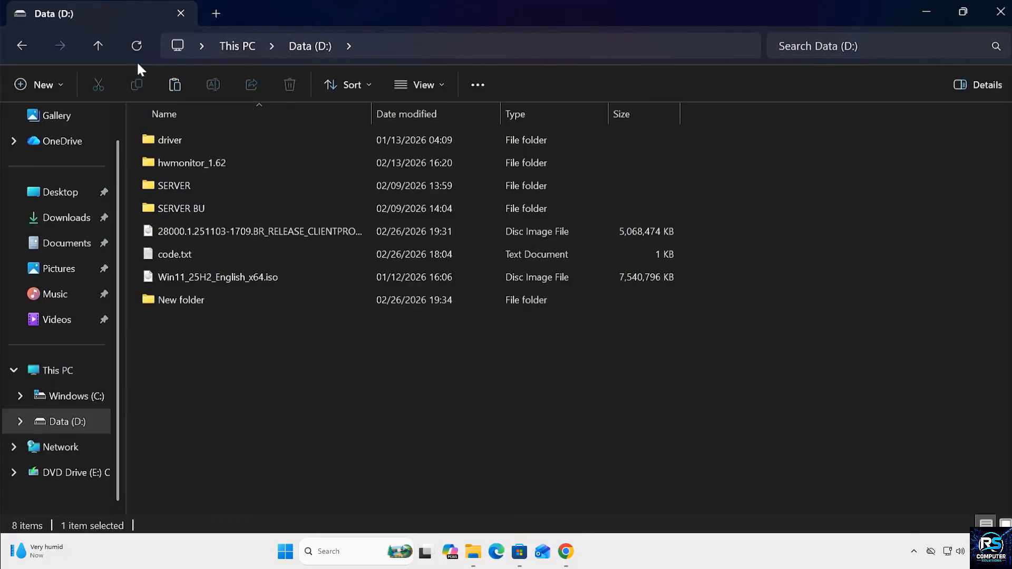
type("11")
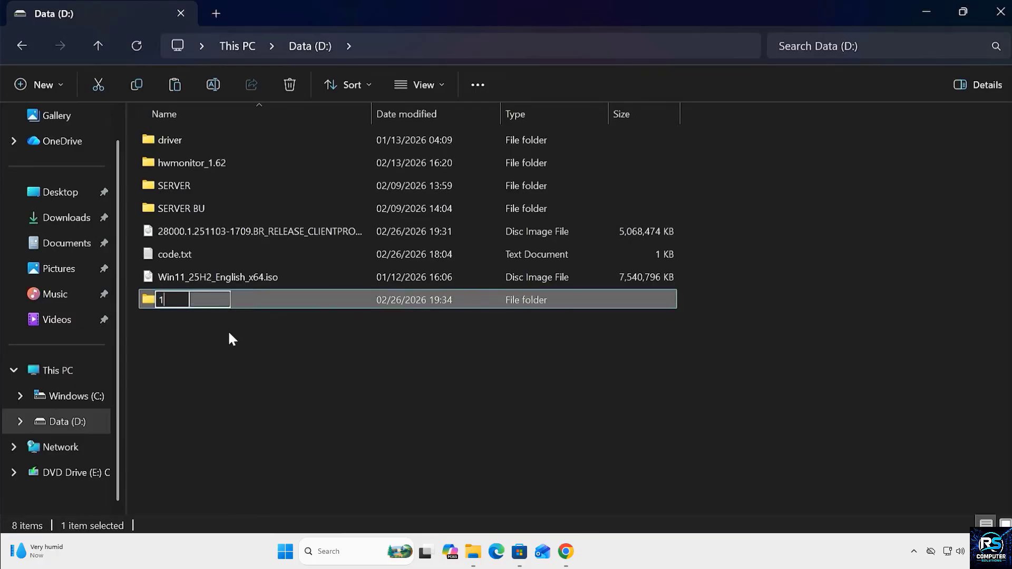
left_click(229, 336)
- Paste the copied Windows setup files and folders into the folder 11
double_click(205, 300)
right_click(204, 300)
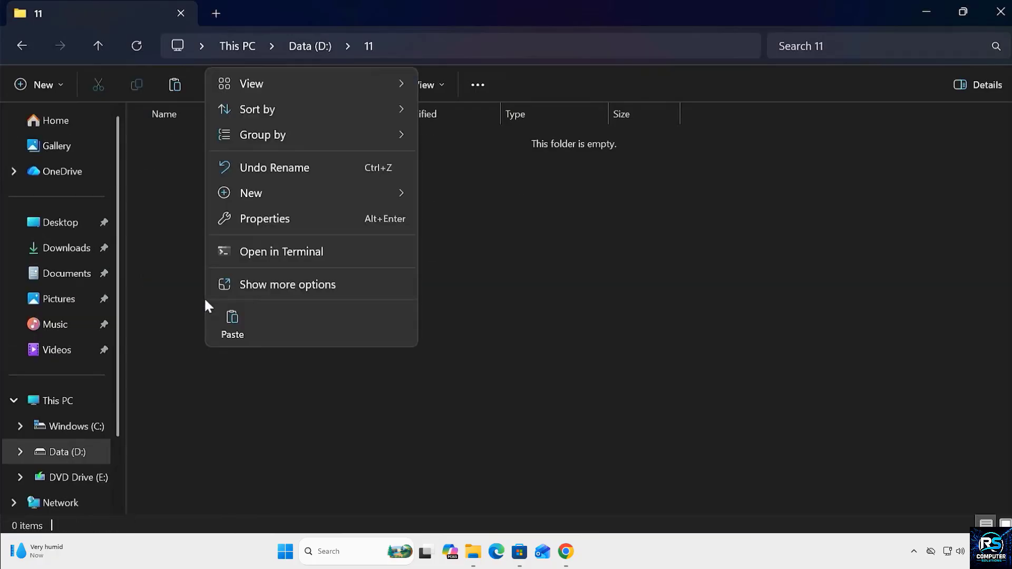
left_click(222, 314)
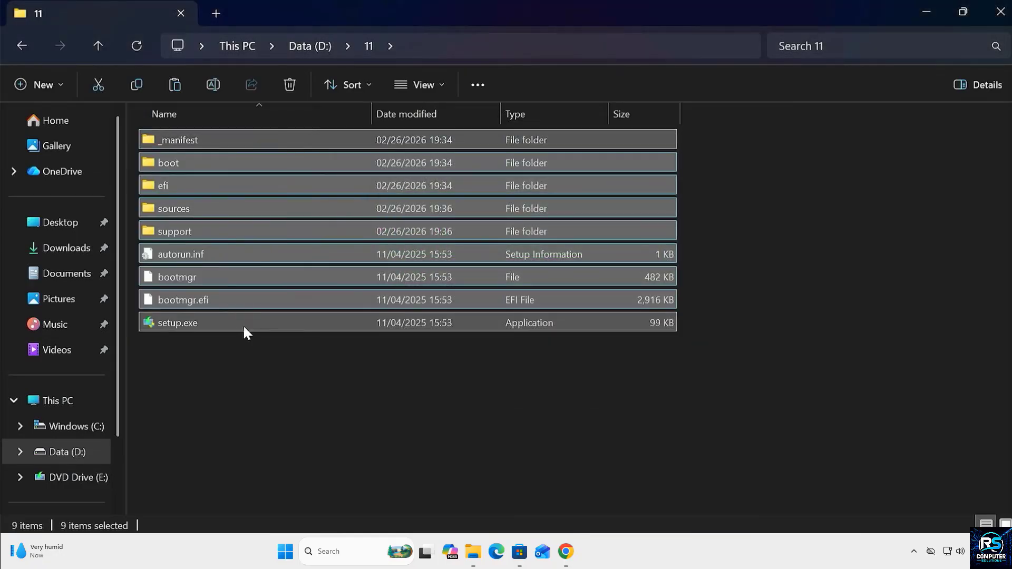
left_click(266, 365)
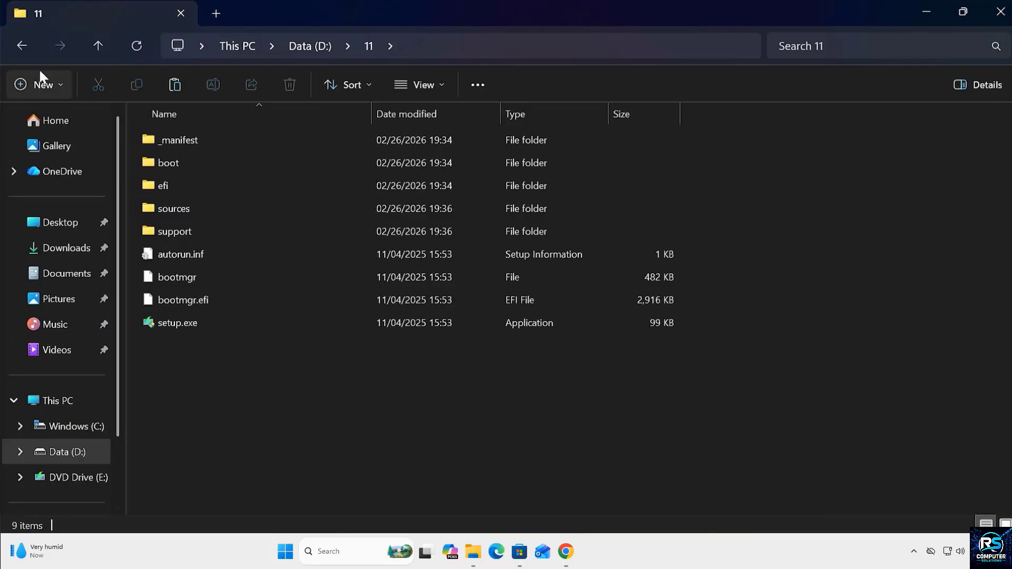
- Open code.txt on Data (D:) in Notepad and copy its entire text into a new Notepad document
left_click(24, 46)
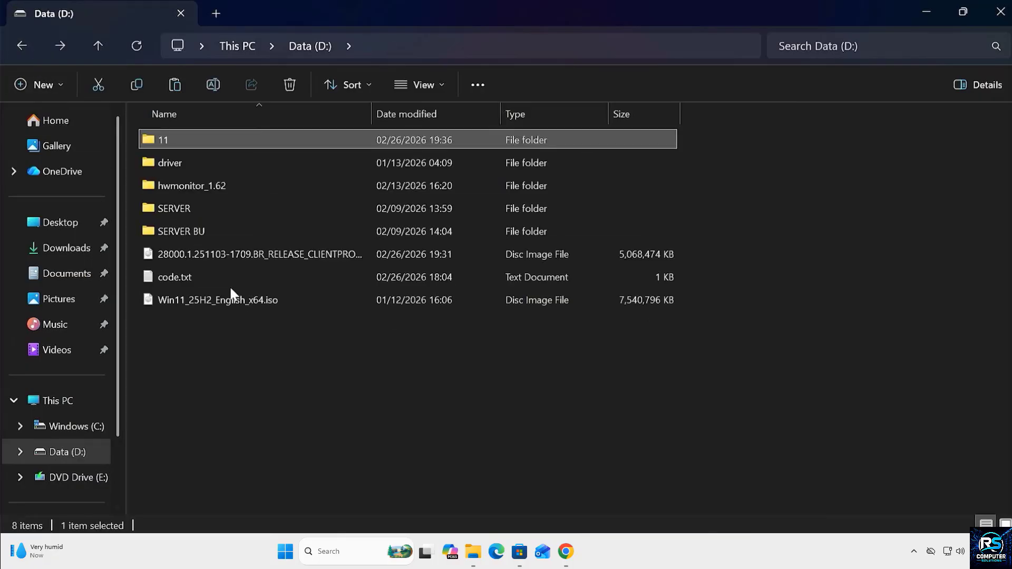
left_click(183, 276)
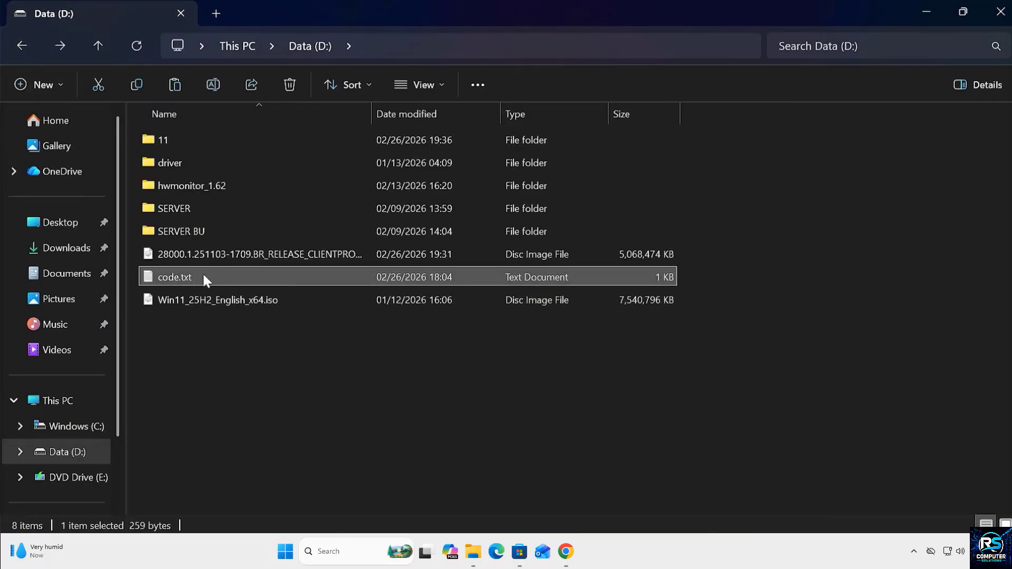
double_click(204, 275)
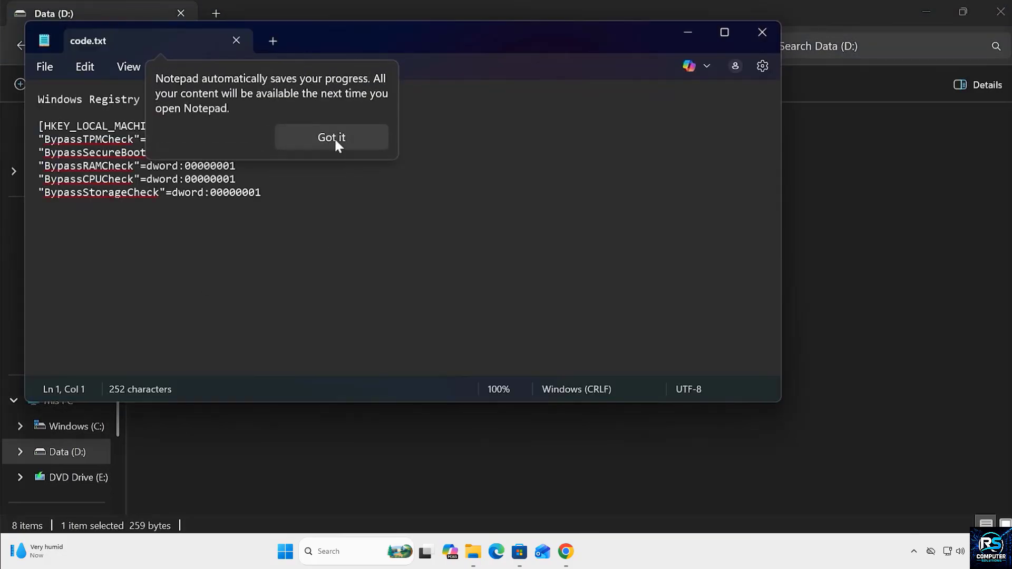
left_click(331, 137)
left_click(287, 210)
key("ctrl+a")
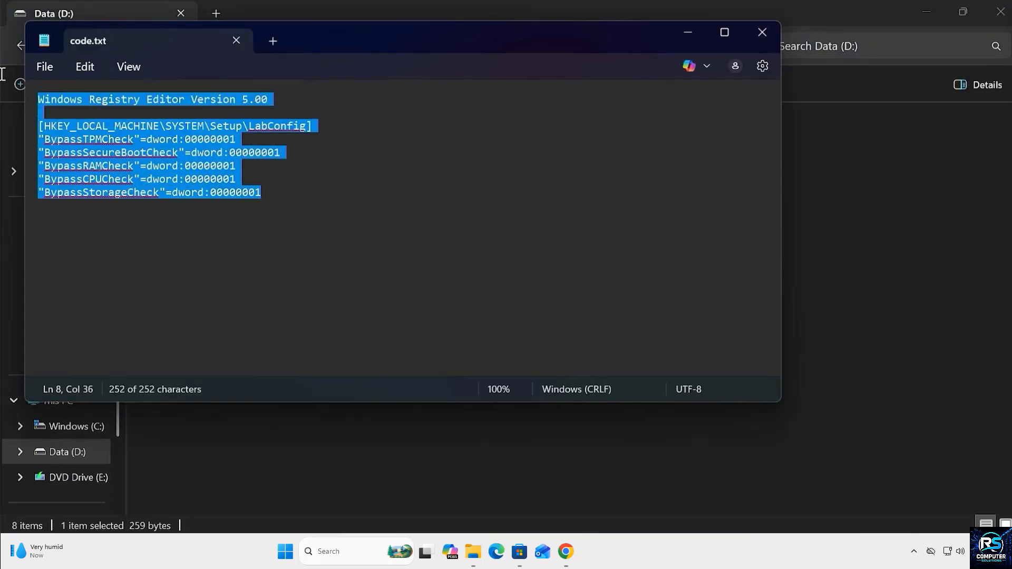
right_click(165, 166)
left_click(215, 87)
left_click(272, 41)
key("ctrl+v")
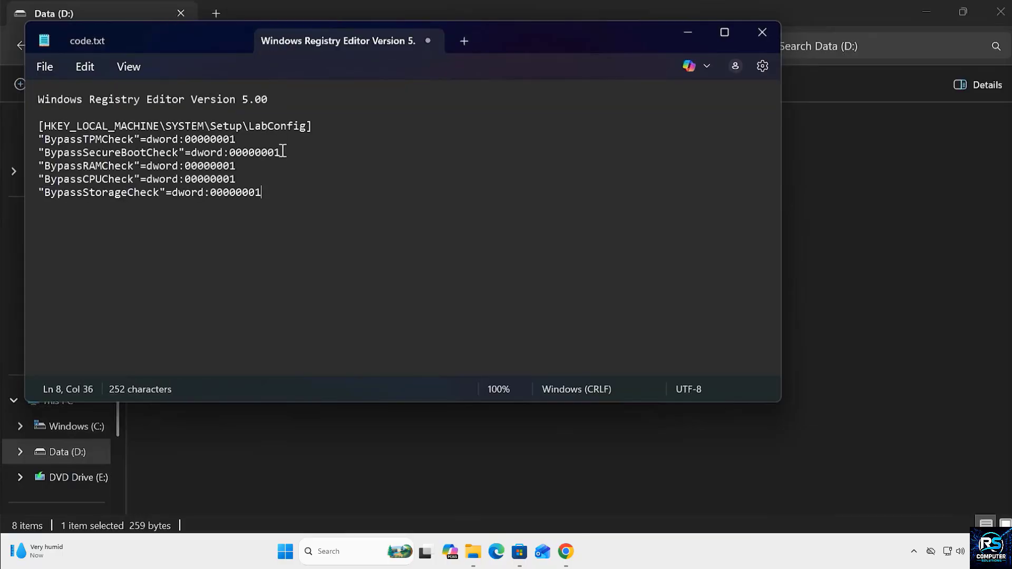
- Start saving the new document to the Data (D:) drive and eject the mounted DVD Drive (E:)
left_click(48, 68)
left_click(84, 226)
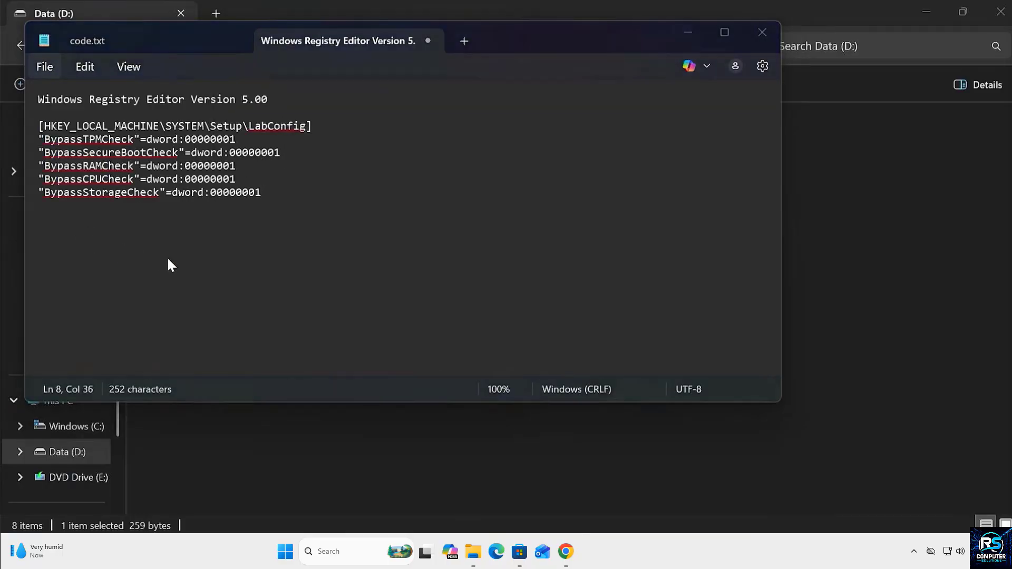
scroll(124, 232, "down", 5)
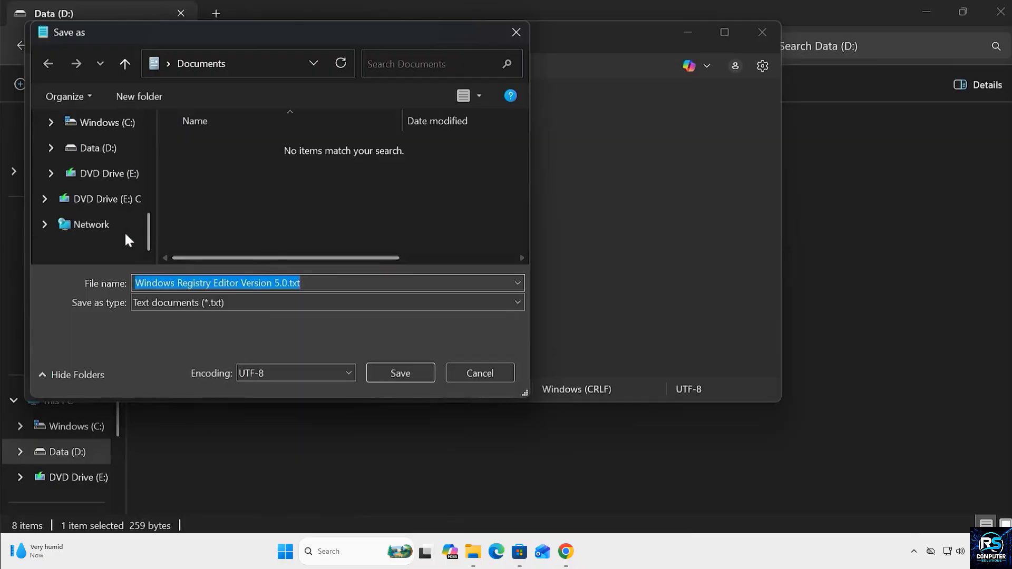
left_click(99, 152)
right_click(114, 173)
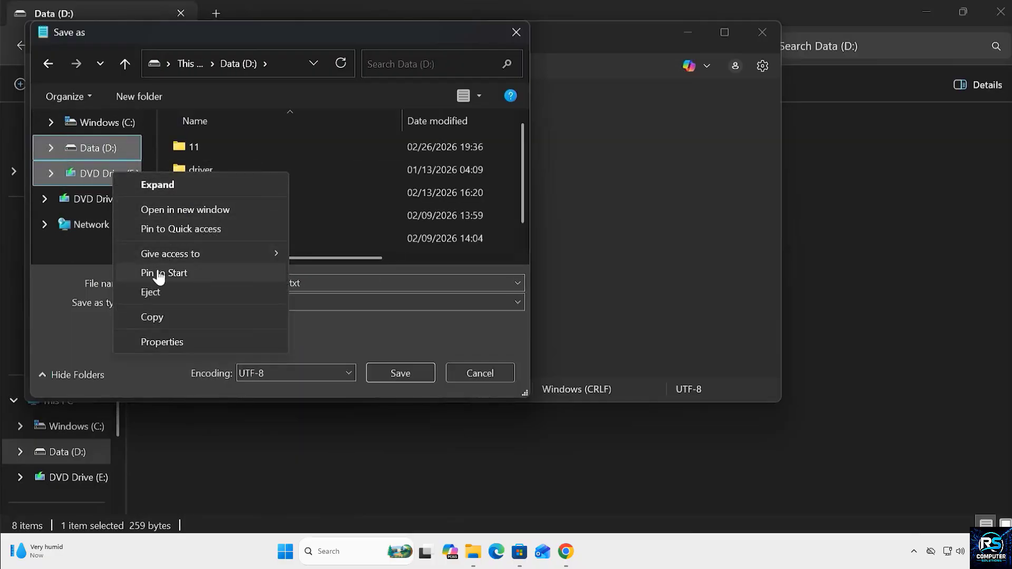
left_click(153, 292)
- Save the document as labconfig.reg with the file type All files, and close both open Notepad documents
left_click(218, 300)
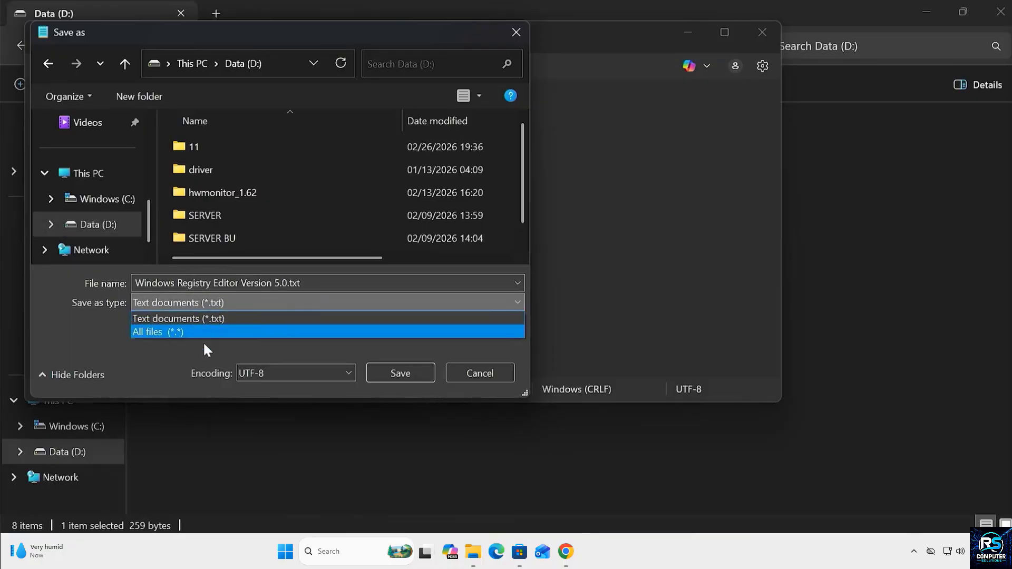
left_click(182, 332)
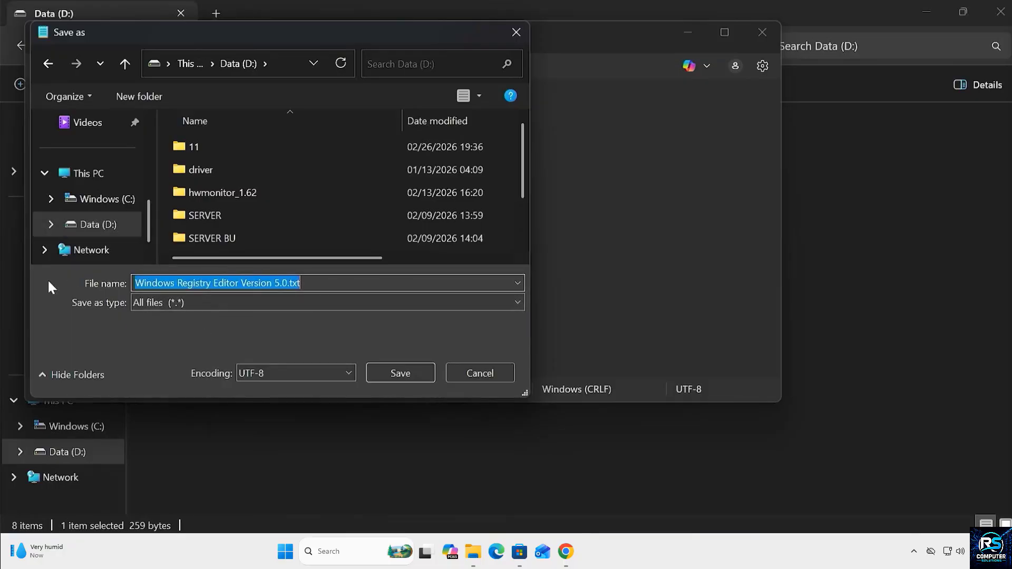
type("labconfig.reg")
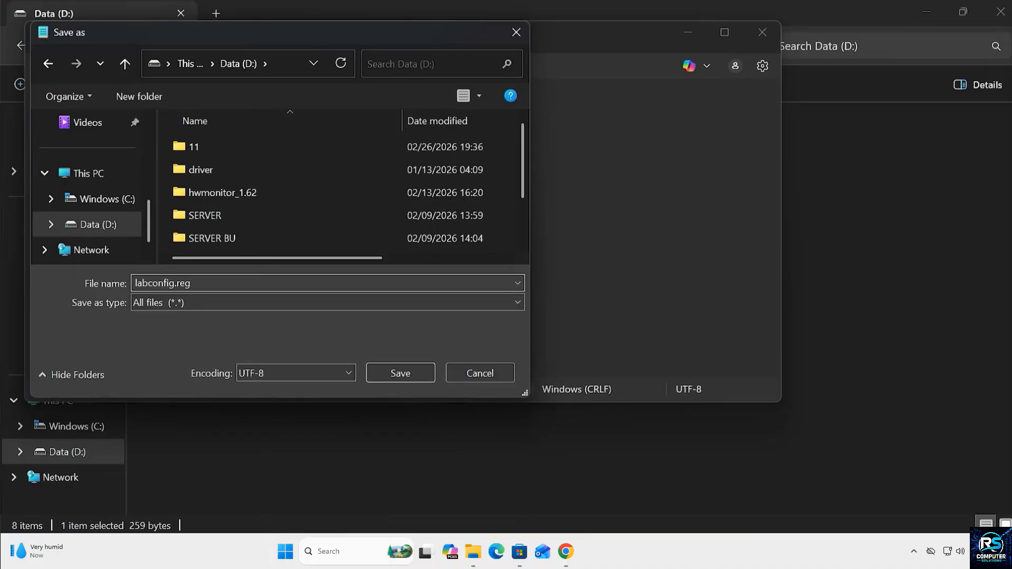
key("Return")
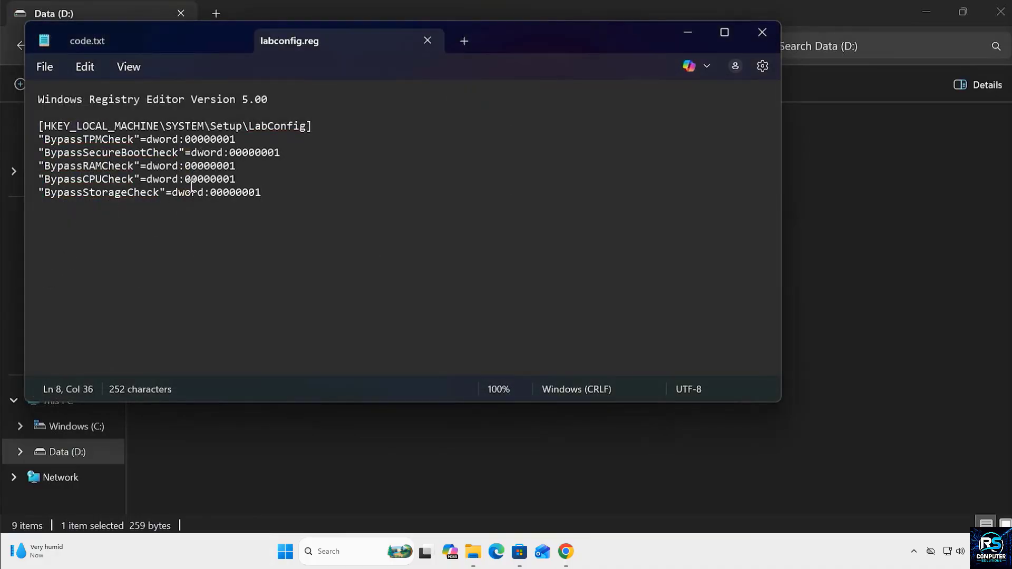
key("ctrl+w")
key("ctrl+w")
left_click(260, 324)
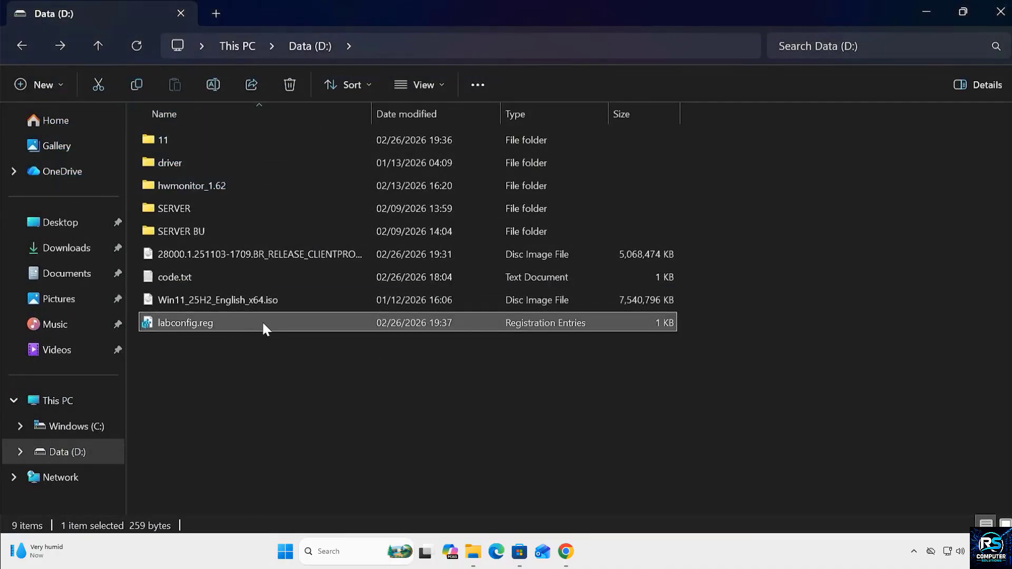
left_click(288, 367)
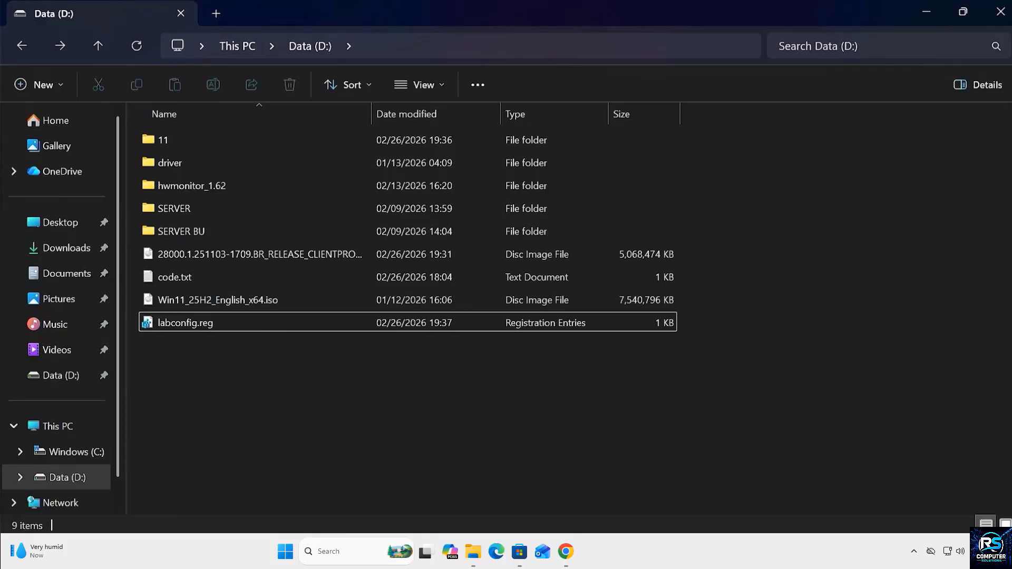
- Restart the PC into the recovery environment and open Command Prompt from the advanced troubleshooting options
key("super+x")
mouse_move(358, 486)
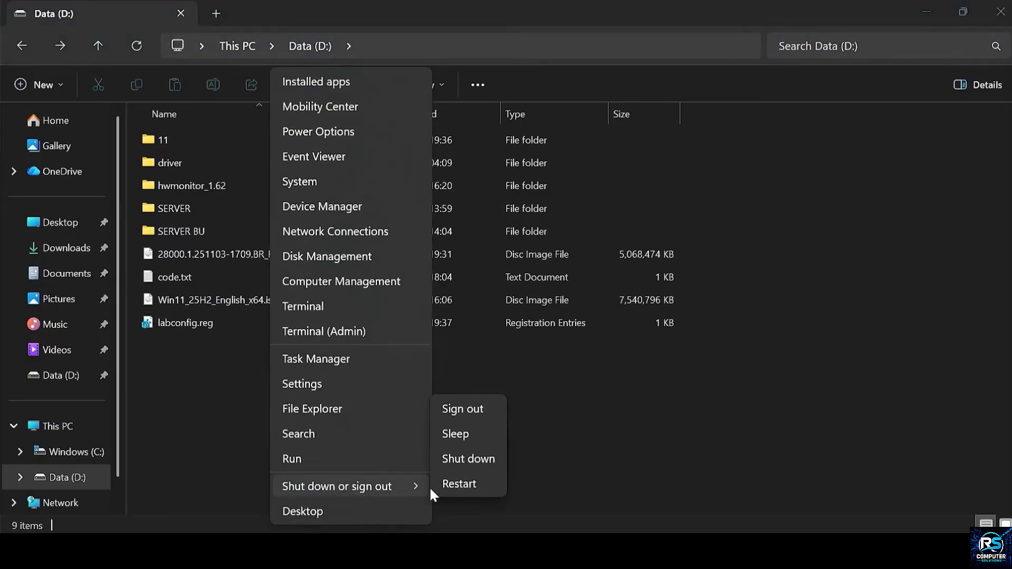
left_click(466, 489, "shift")
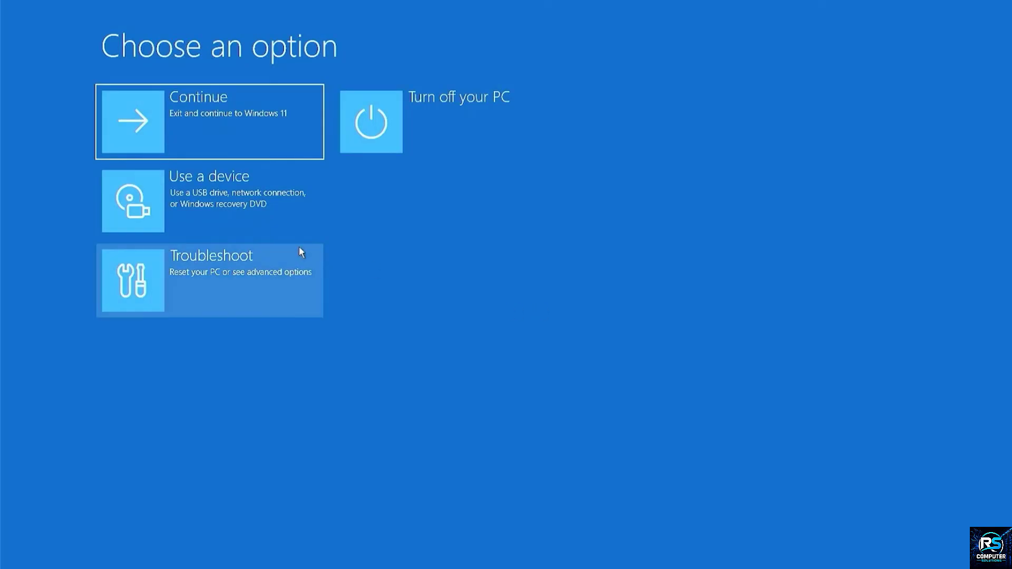
left_click(263, 261)
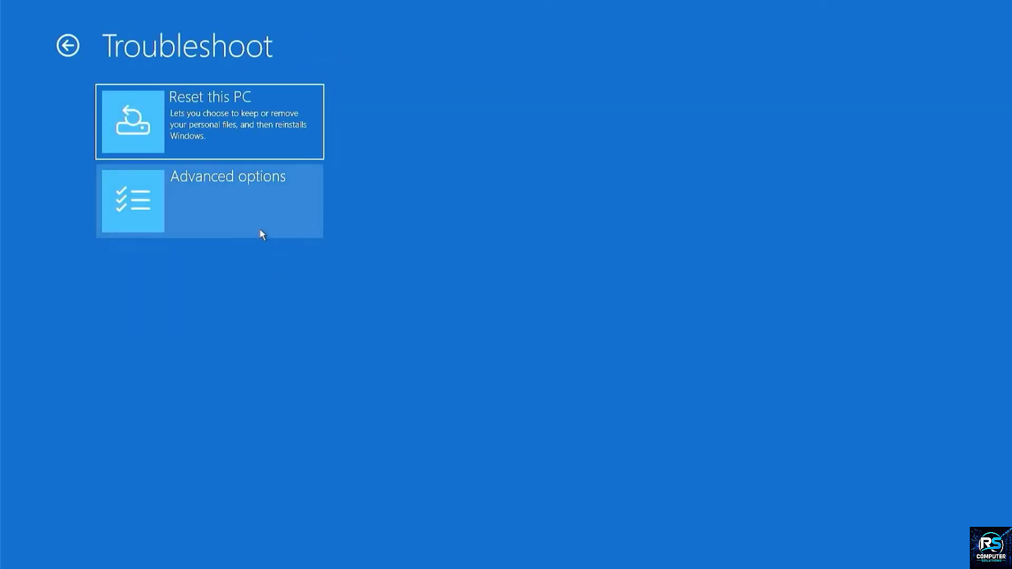
left_click(261, 232)
left_click(270, 270)
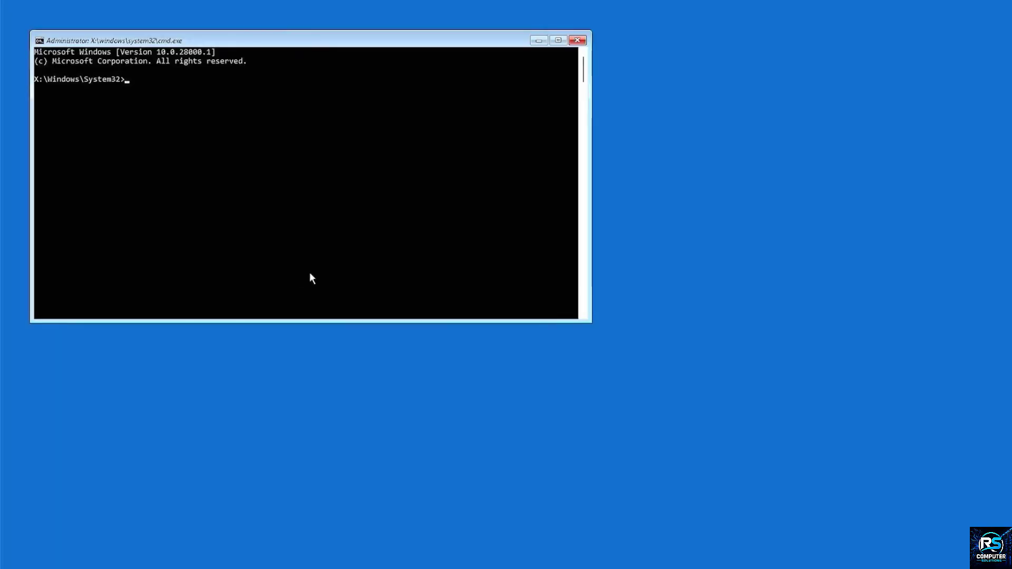
- Enlarge the Command Prompt text and launch Notepad with the command notepad
scroll(307, 303, "up", 10)
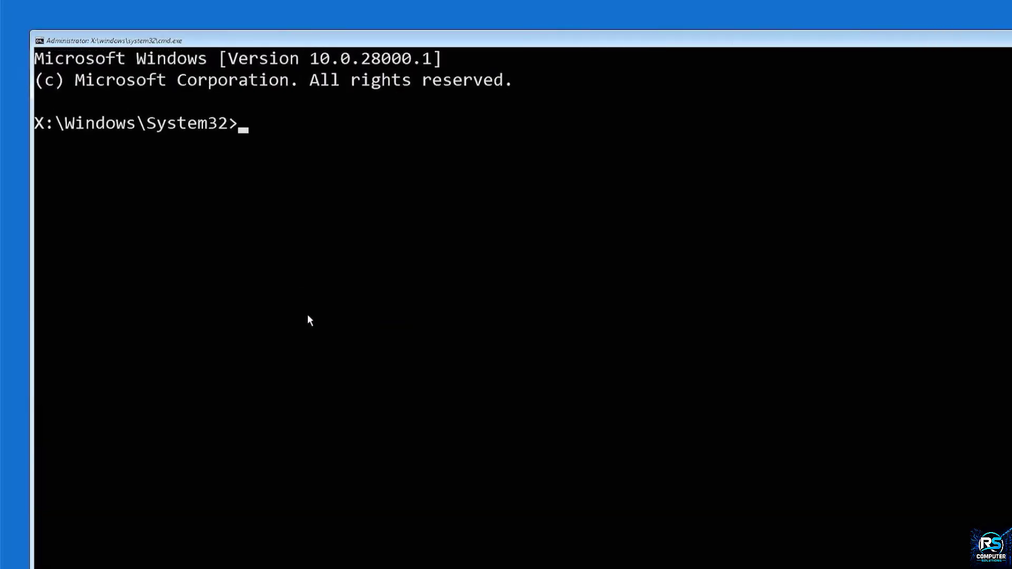
type("notepad")
key("Return")
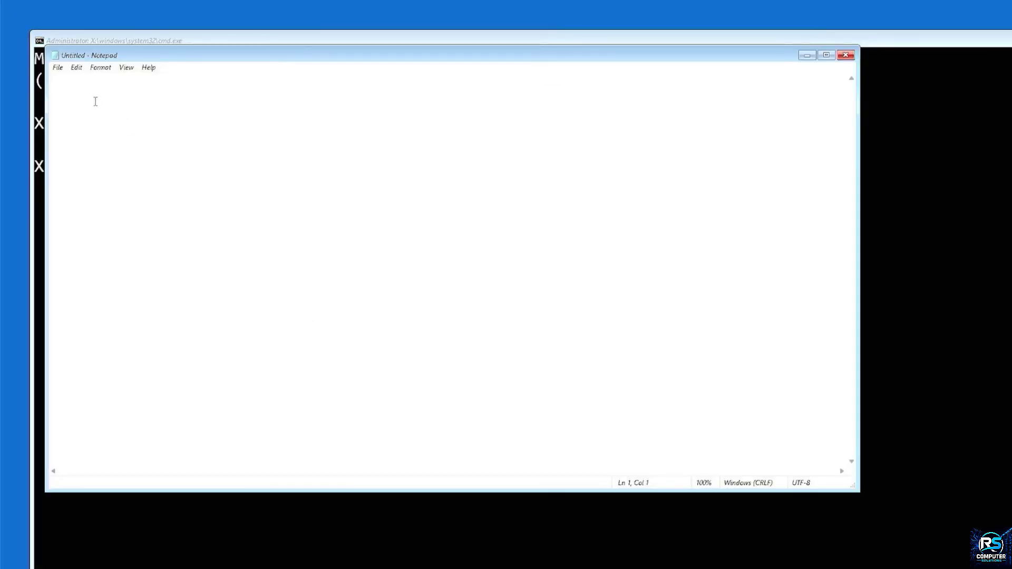
- Start opening a file in Notepad, show All Files and browse to the Data (C:) drive
left_click(57, 68)
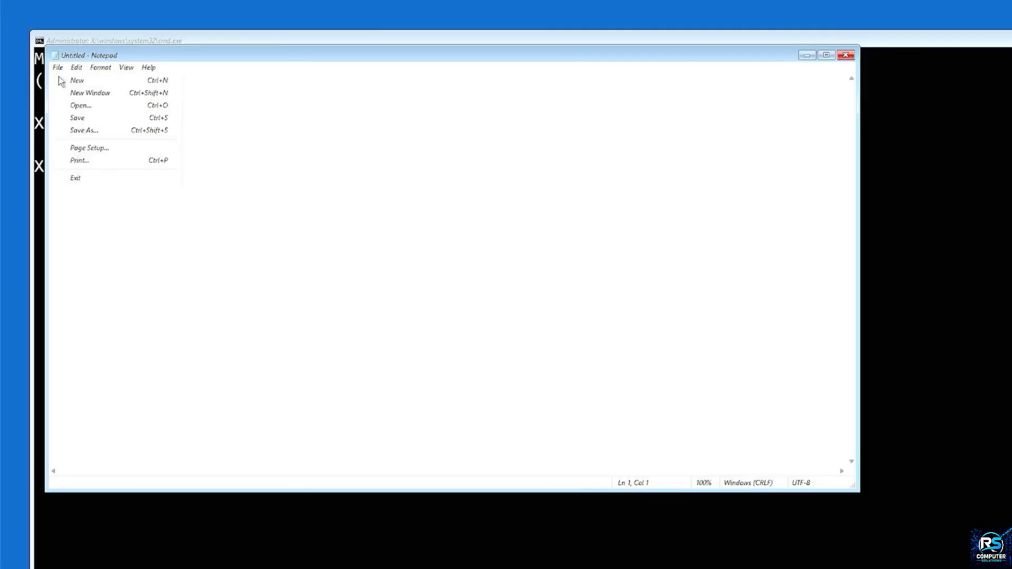
left_click(79, 106)
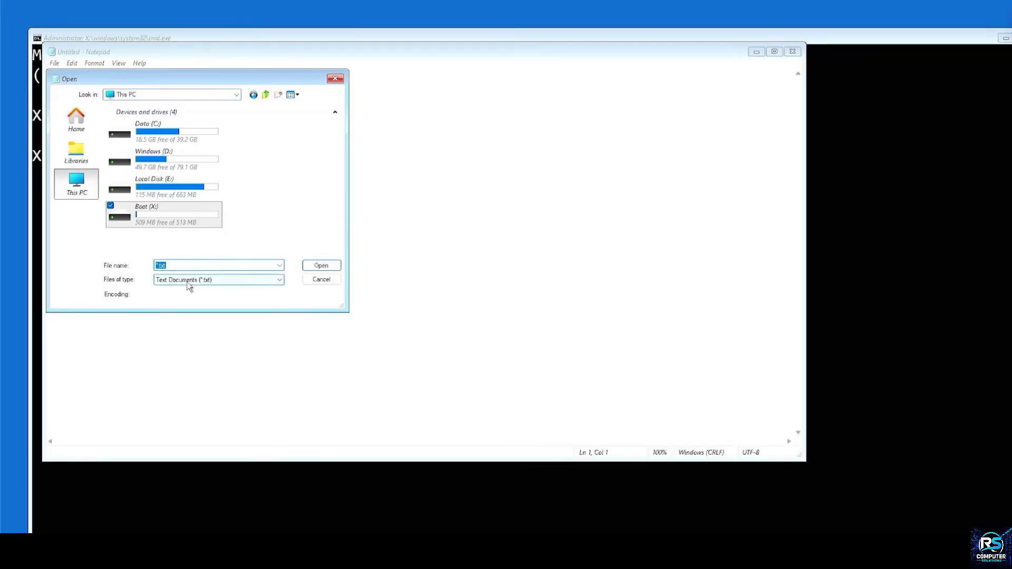
left_click(185, 280)
left_click(182, 296)
left_click(163, 136)
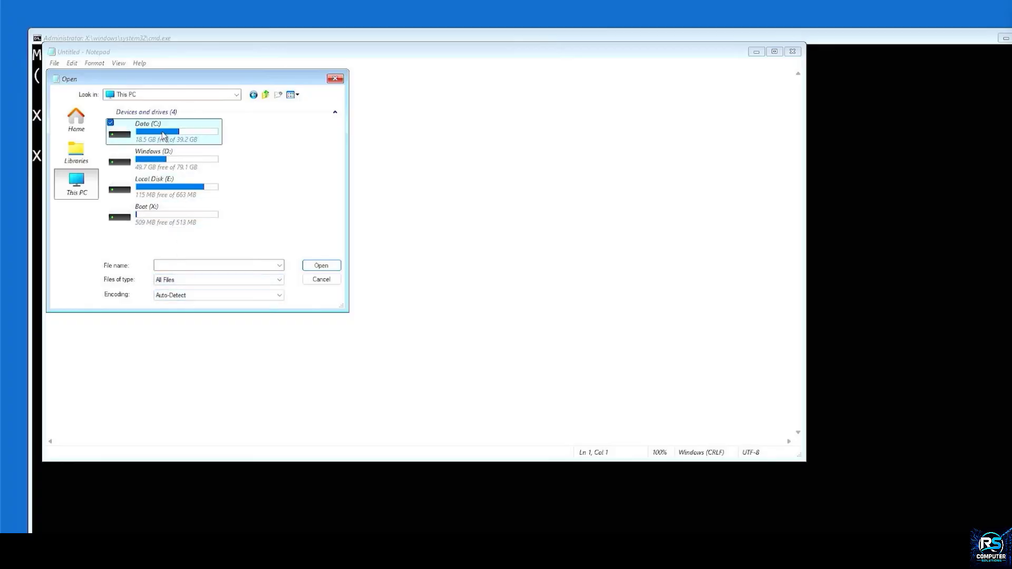
double_click(163, 128)
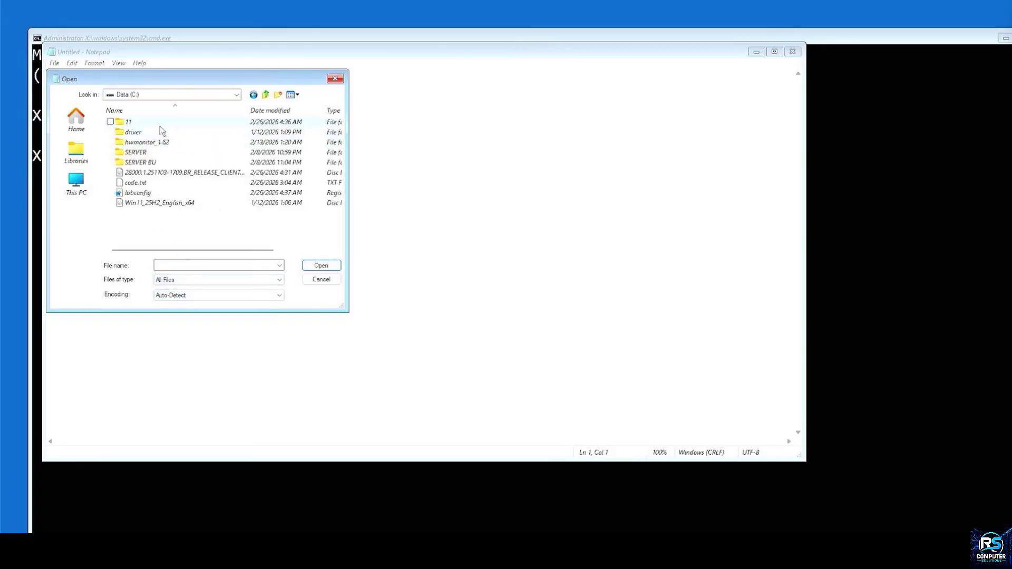
- Launch the setup application from the folder 11 on the Data (C:) drive
double_click(159, 125)
left_click(152, 201)
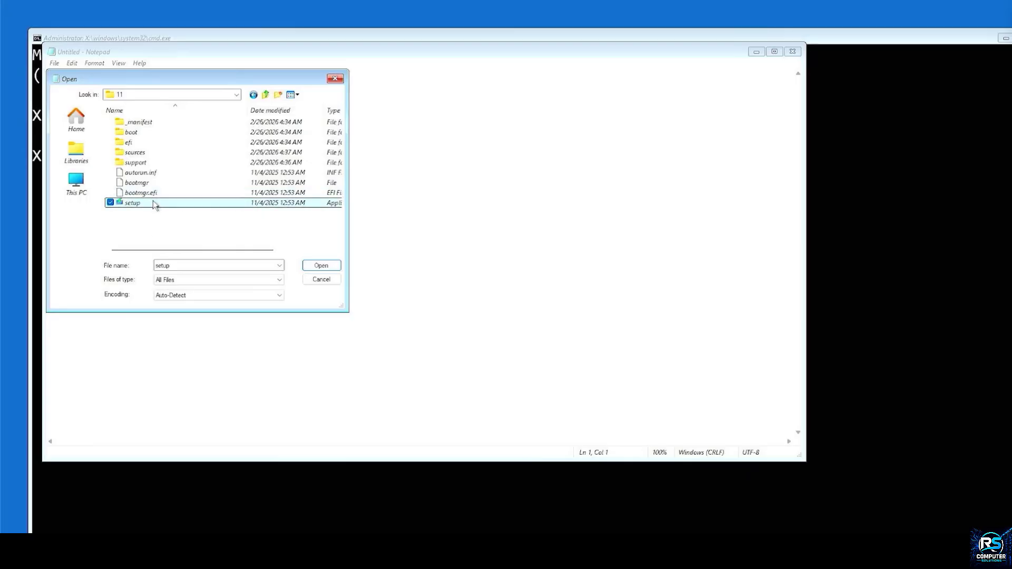
right_click(154, 203)
left_click(176, 238)
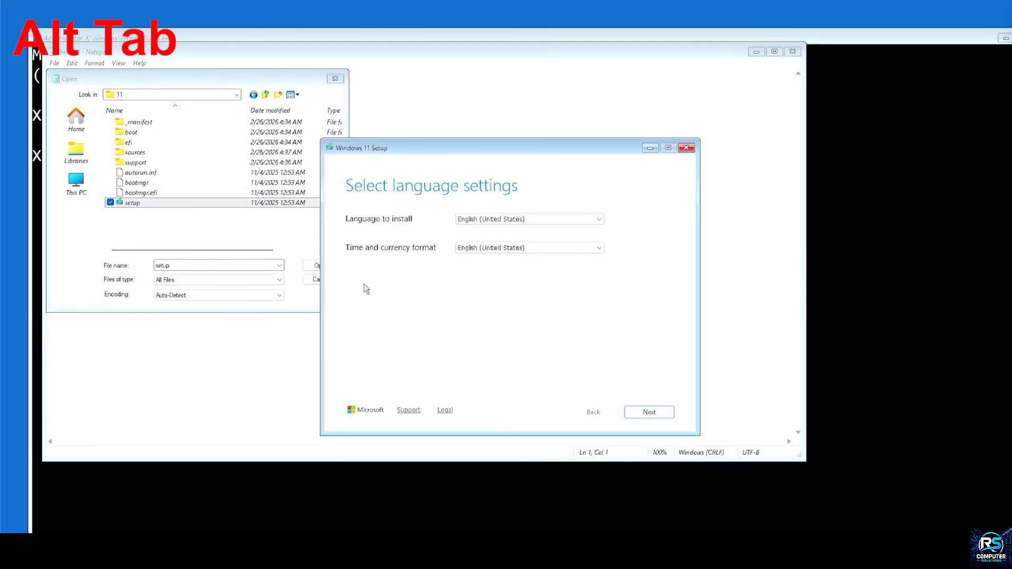
- Keep English (United States) and the US keyboard in Windows 11 Setup, and switch to the previous version of Setup
left_click(670, 416)
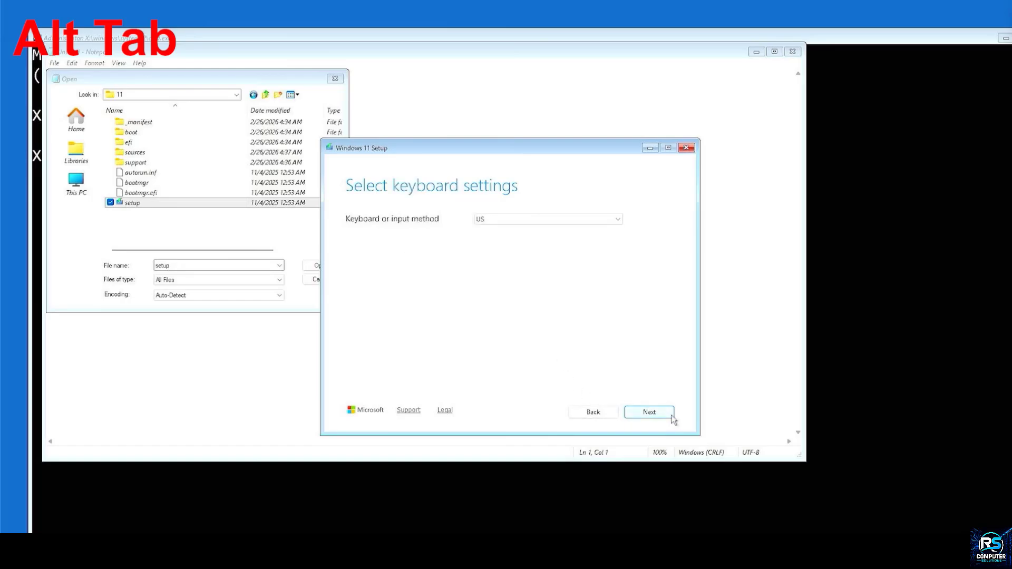
left_click(671, 417)
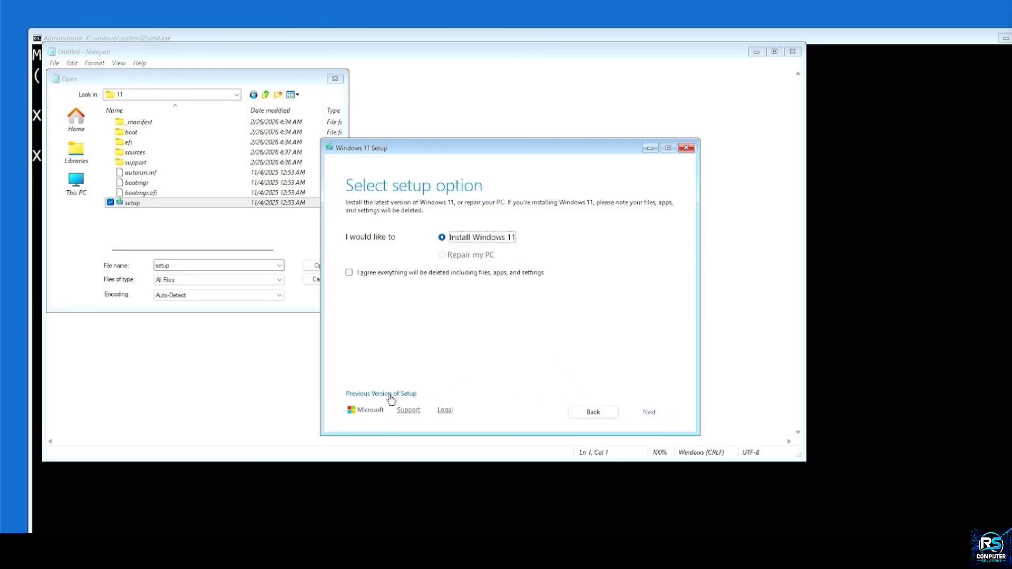
key("alt+Tab")
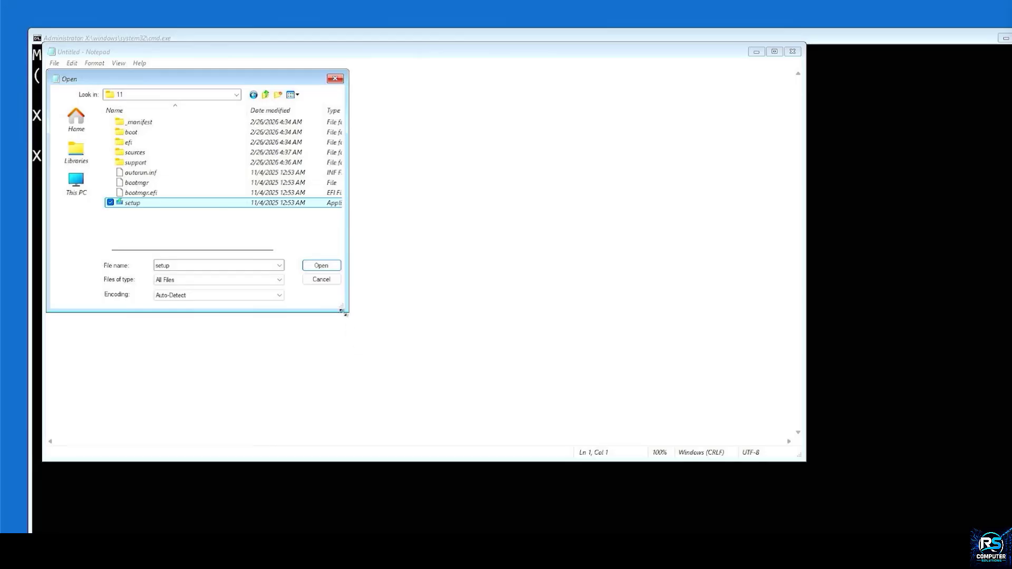
- Enlarge the Open dialog, return to the older Windows Setup window and start the installation with the default language settings
left_click_drag(346, 314, 375, 329)
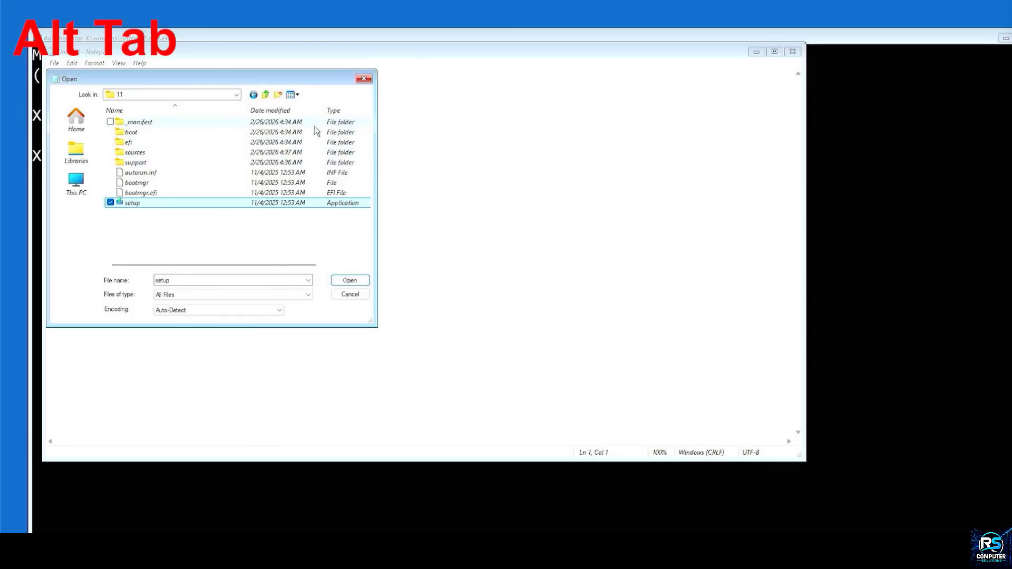
key("alt+Tab")
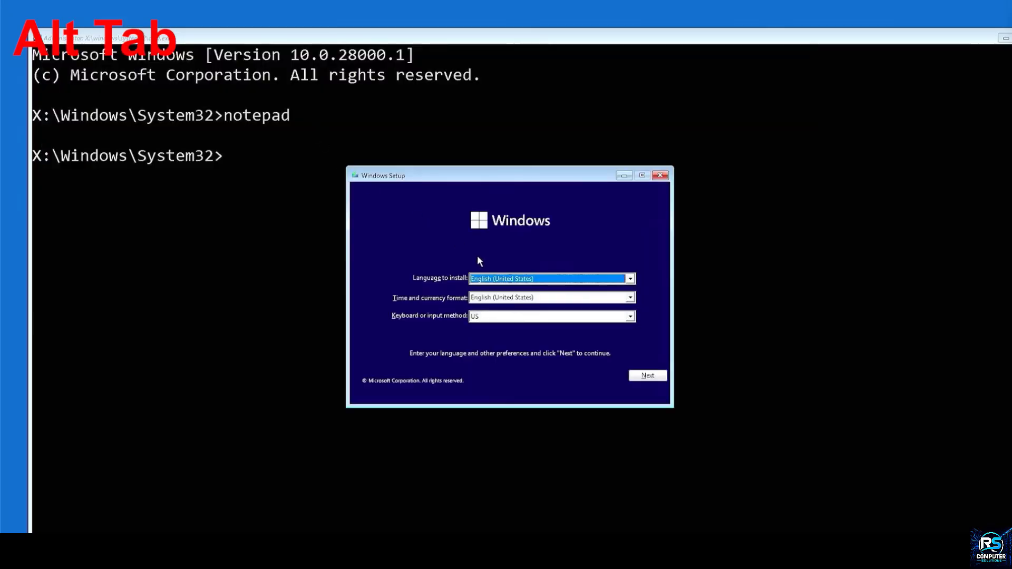
left_click(646, 376)
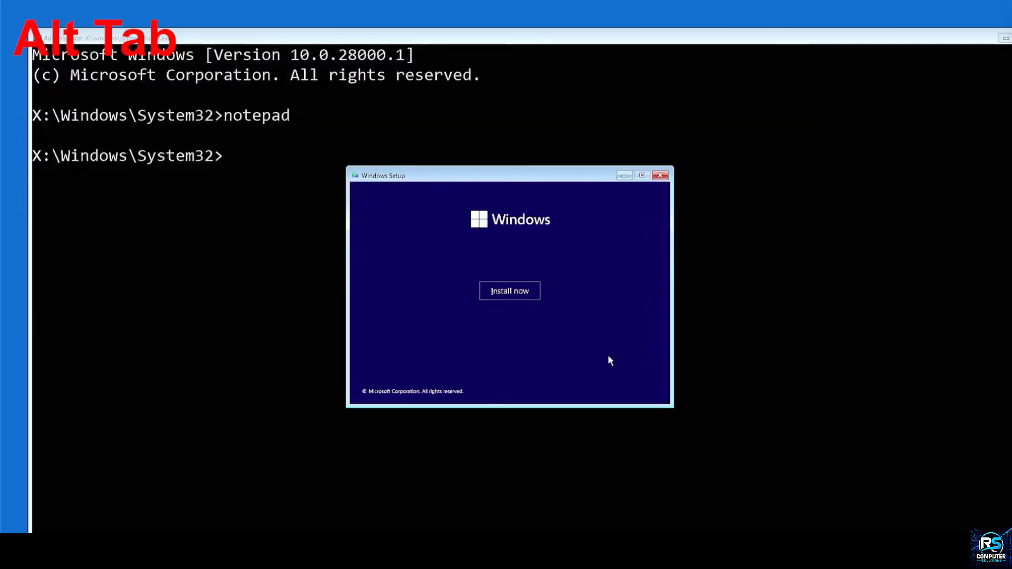
left_click(518, 293)
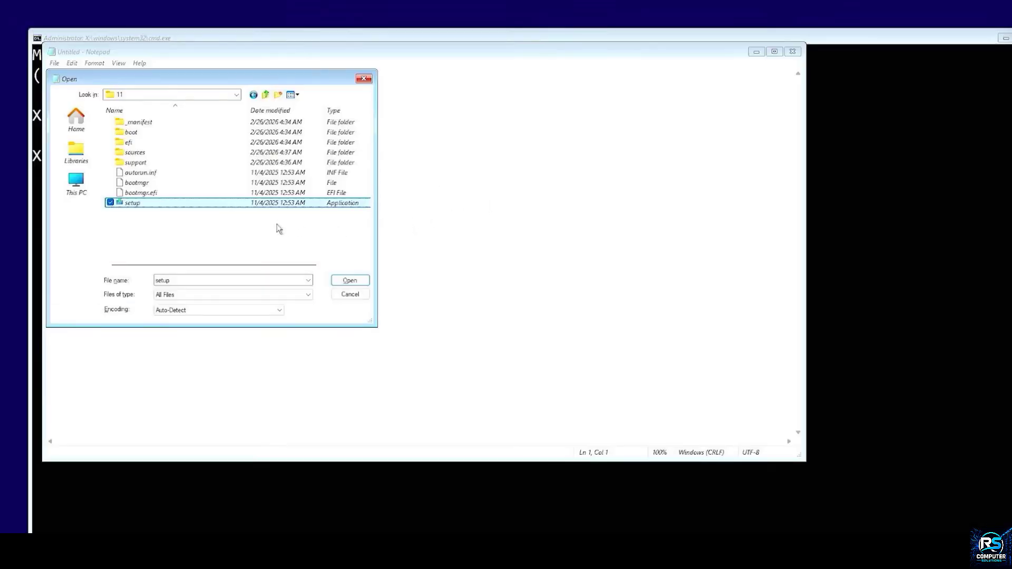
- Merge labconfig from the Data (C:) drive into the registry and close the Open dialog
left_click(254, 96)
left_click(169, 202)
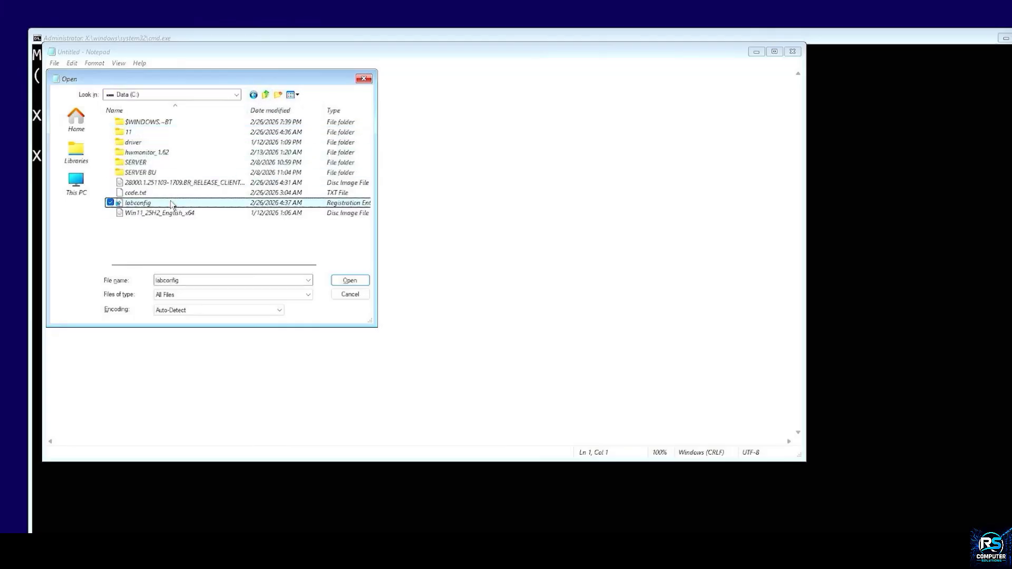
right_click(162, 204)
left_click(180, 224)
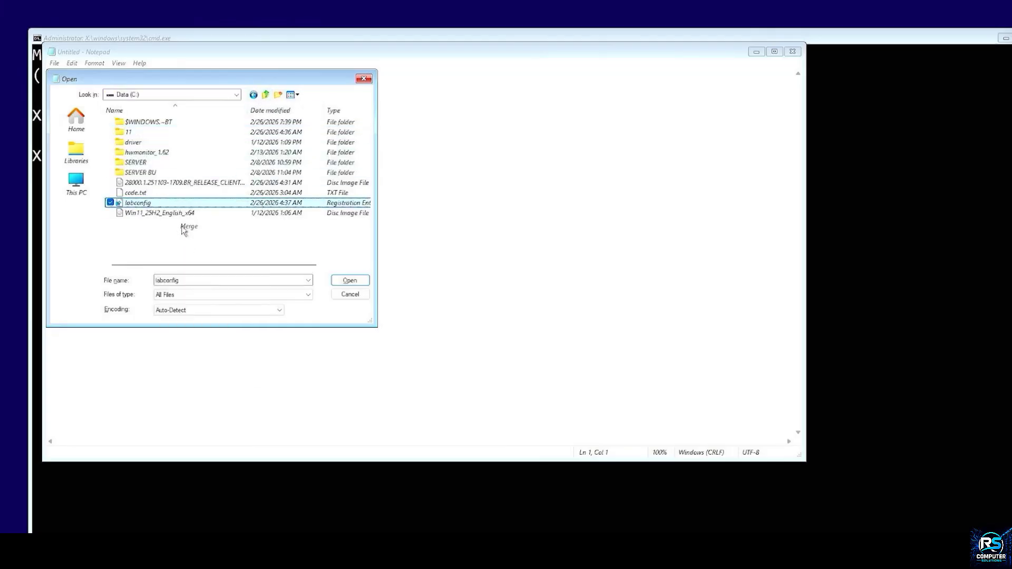
left_click(574, 305)
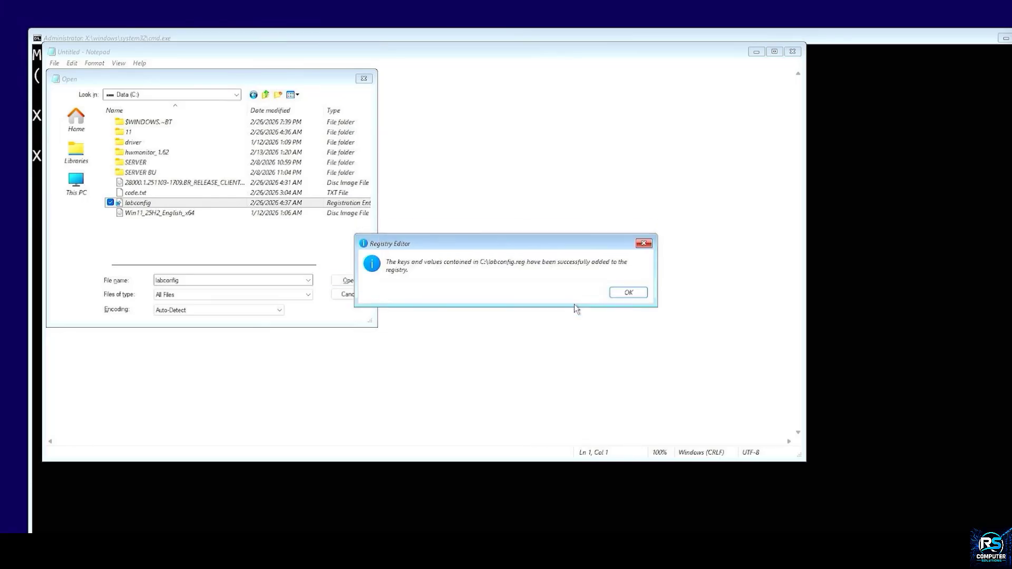
left_click(628, 292)
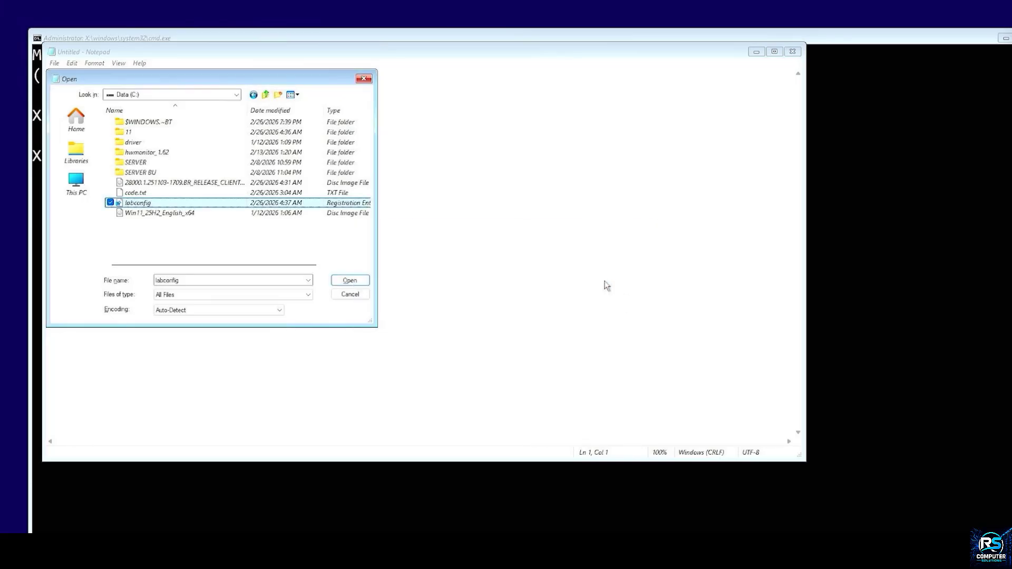
left_click(364, 78)
left_click(556, 328)
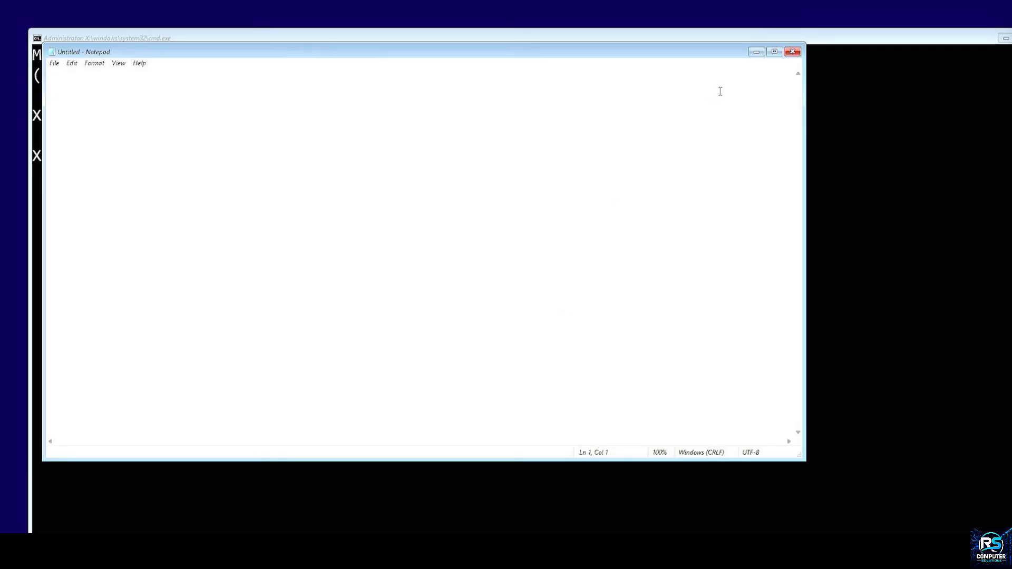
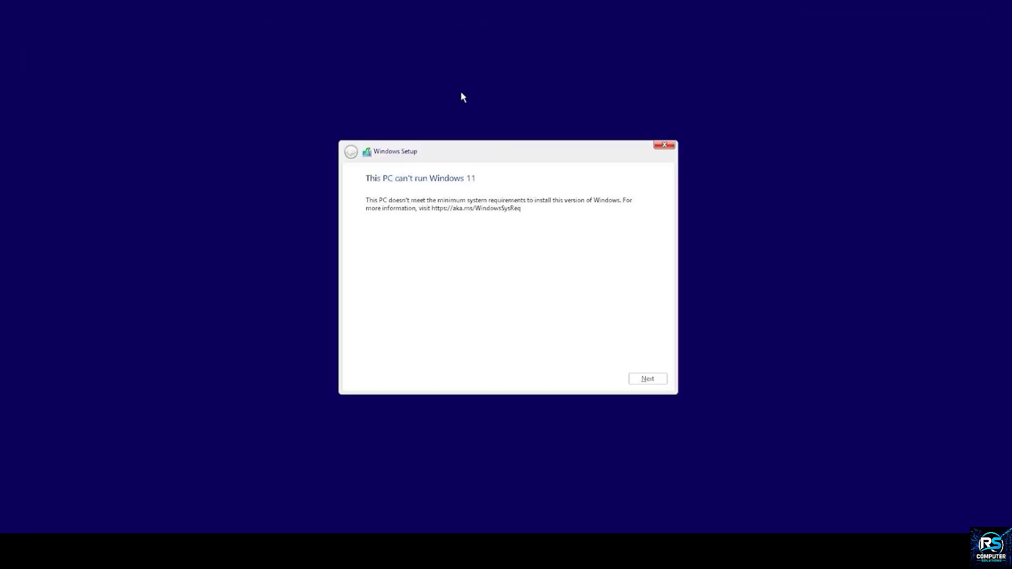
- Quit the blocked Windows Setup attempt and start the installation again
left_click(663, 145)
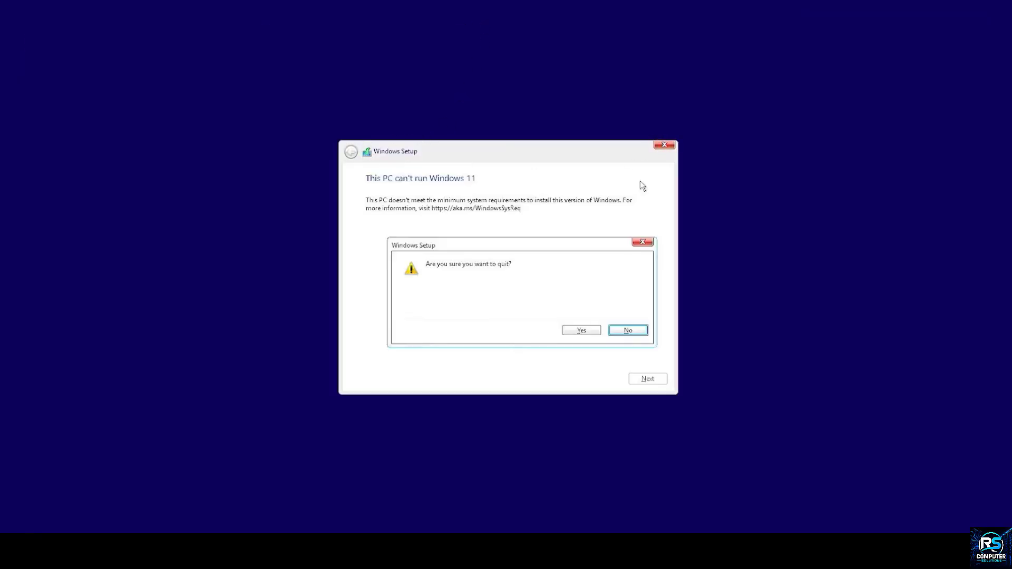
left_click(582, 330)
left_click(505, 295)
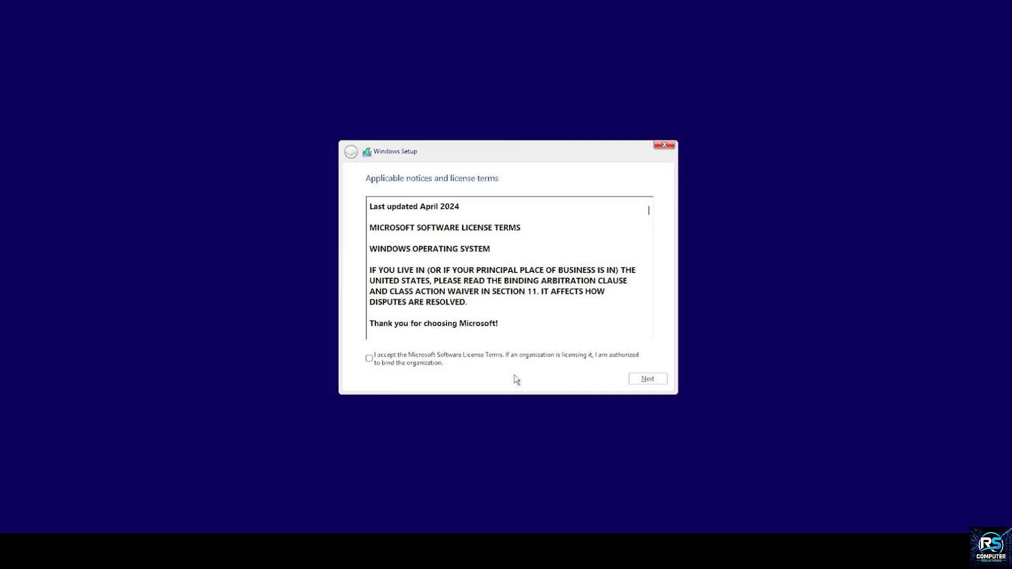
- Accept the Microsoft Software License Terms and choose the Custom: Install Windows only (advanced) installation
left_click(501, 365)
left_click(634, 380)
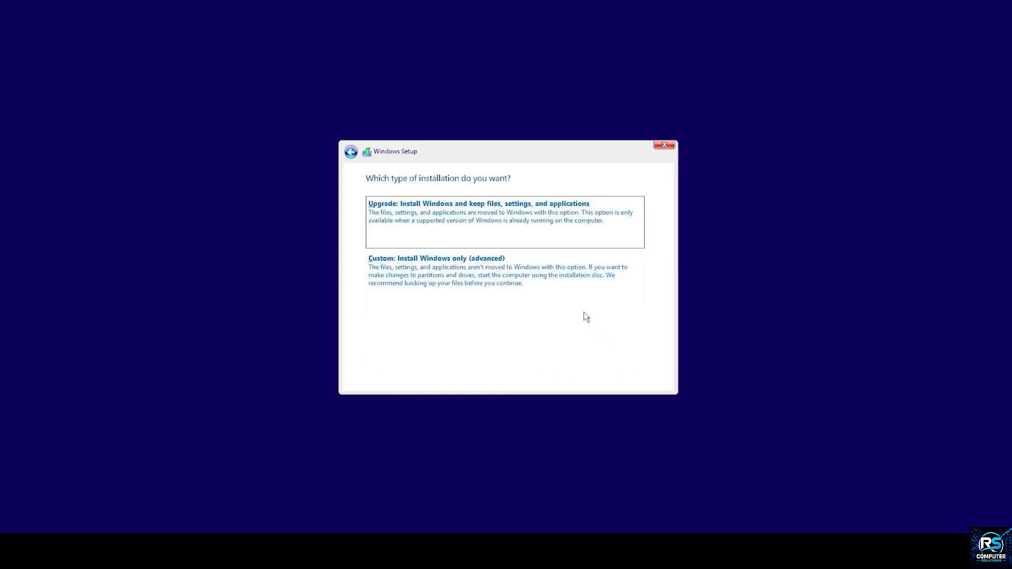
left_click(575, 296)
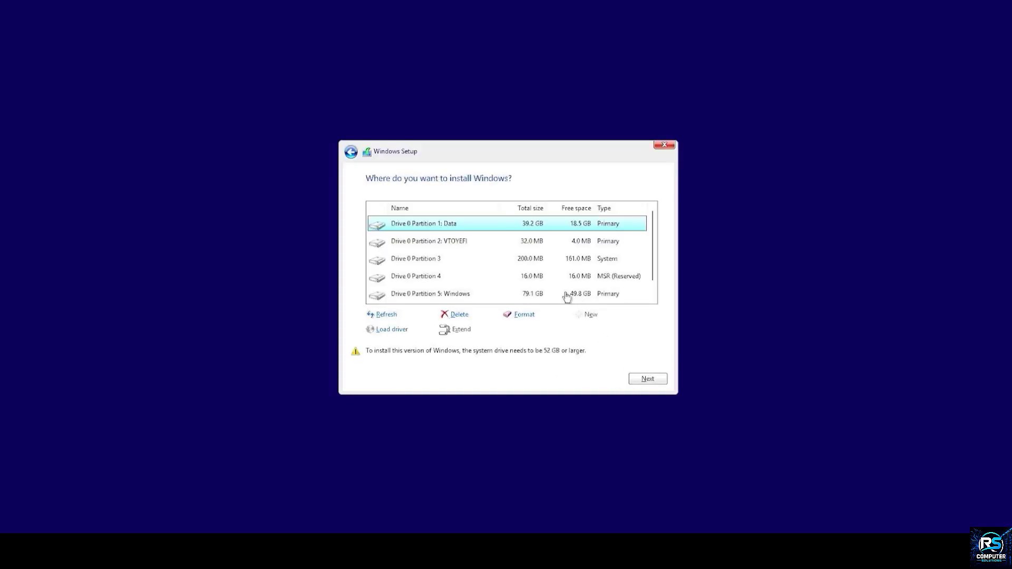
- Delete the 200 MB System partition and the 16 MB MSR (Reserved) partition on Drive 0
left_click(446, 263)
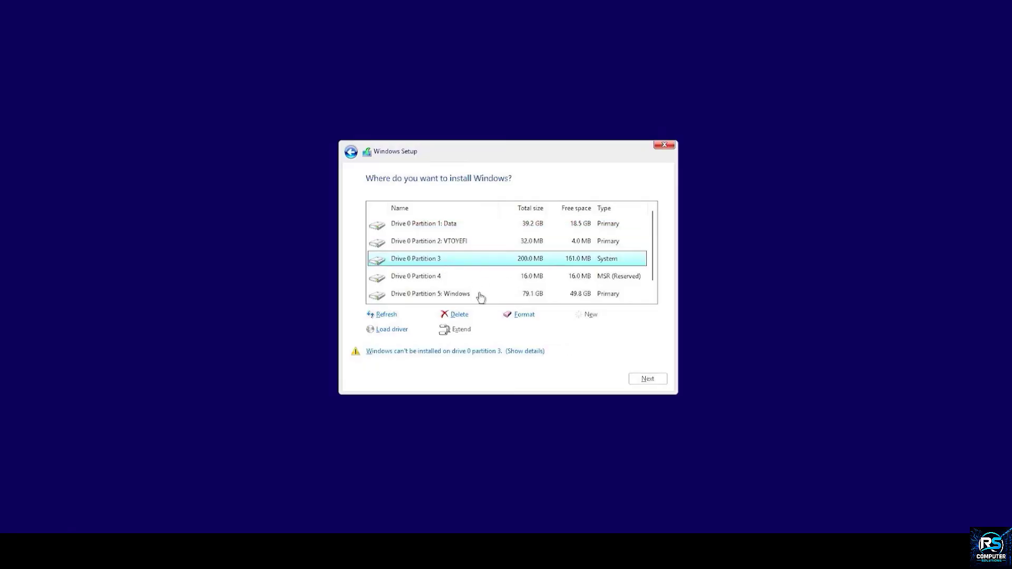
left_click(458, 315)
left_click(568, 331)
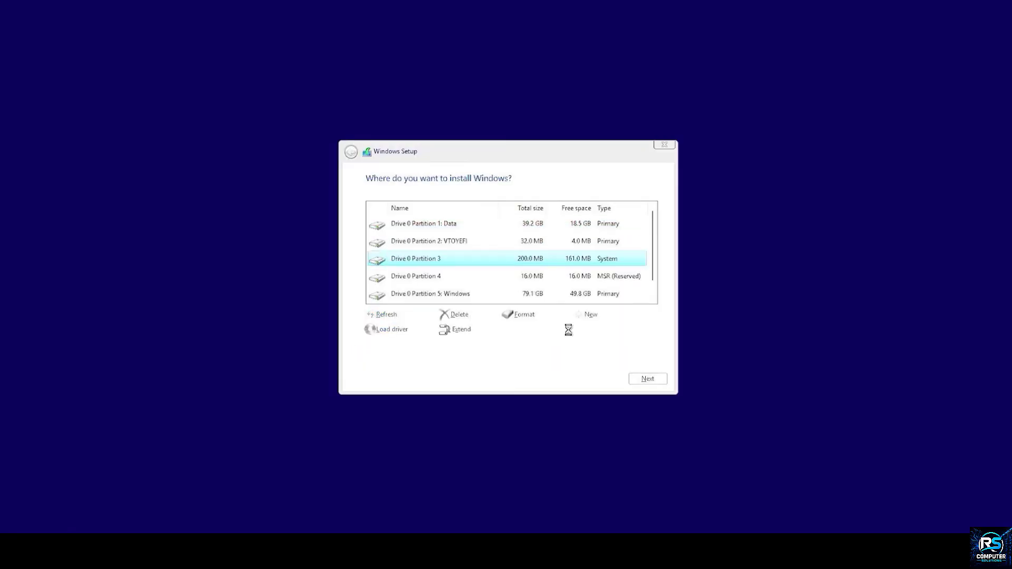
left_click(492, 280)
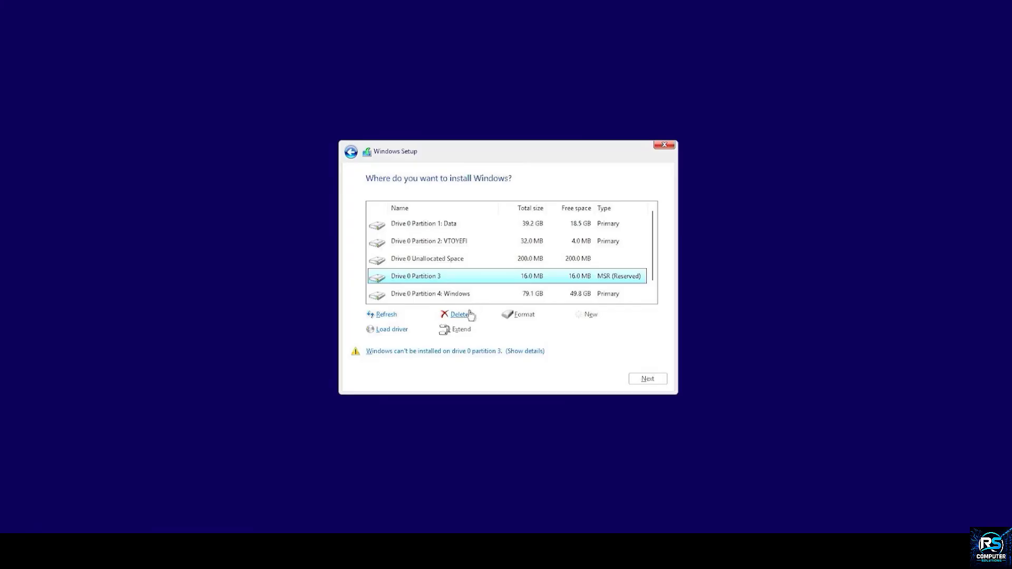
left_click(458, 314)
left_click(581, 330)
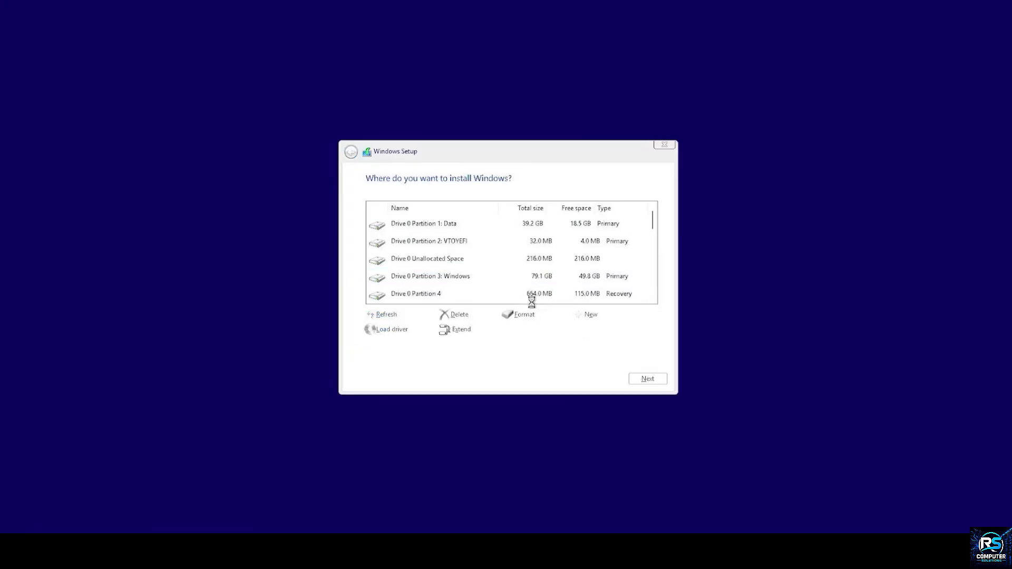
- Delete the 79.1 GB Windows partition and the 664 MB Recovery partition on Drive 0
left_click(492, 282)
left_click(459, 314)
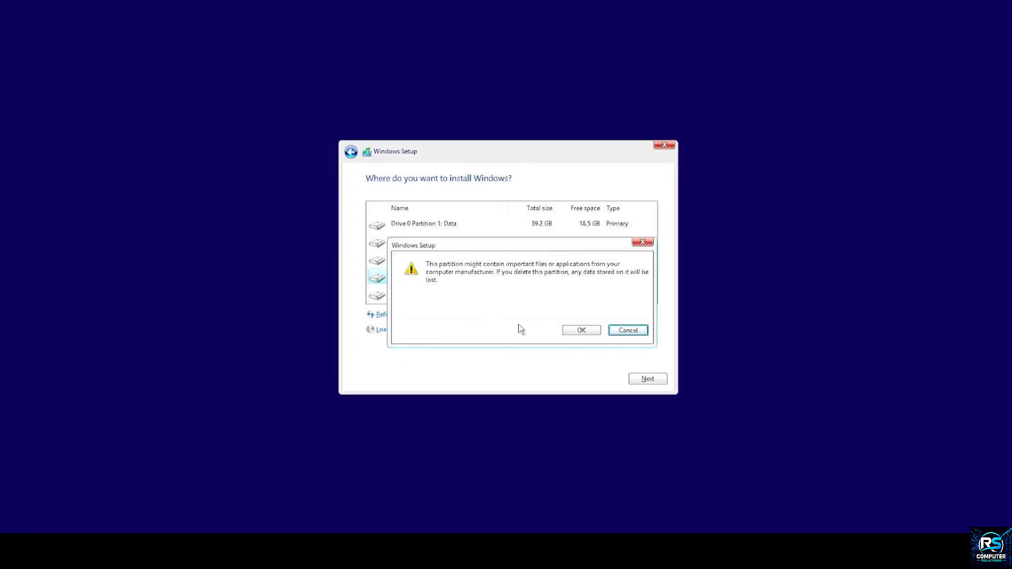
left_click(580, 332)
left_click(476, 280)
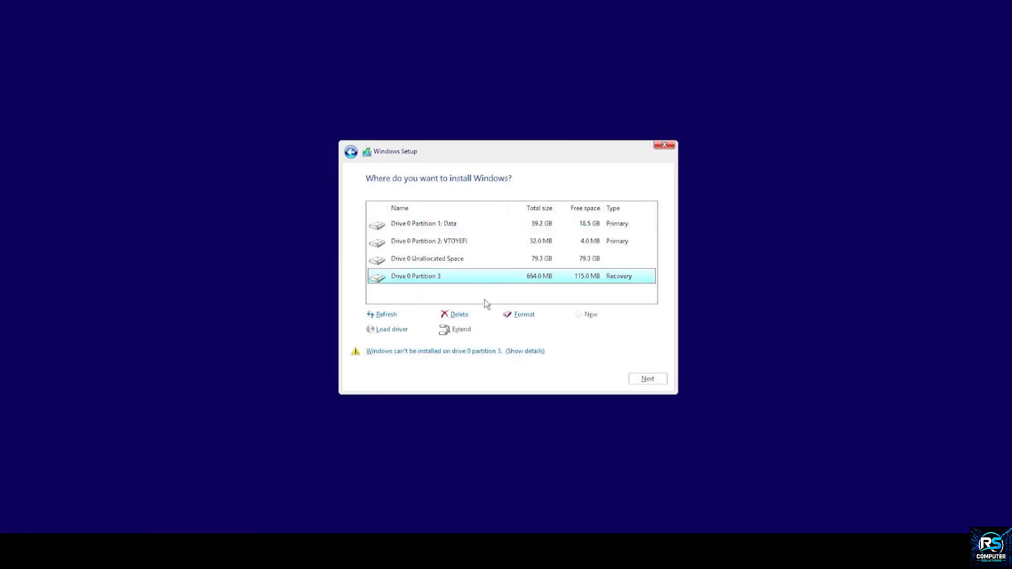
left_click(459, 314)
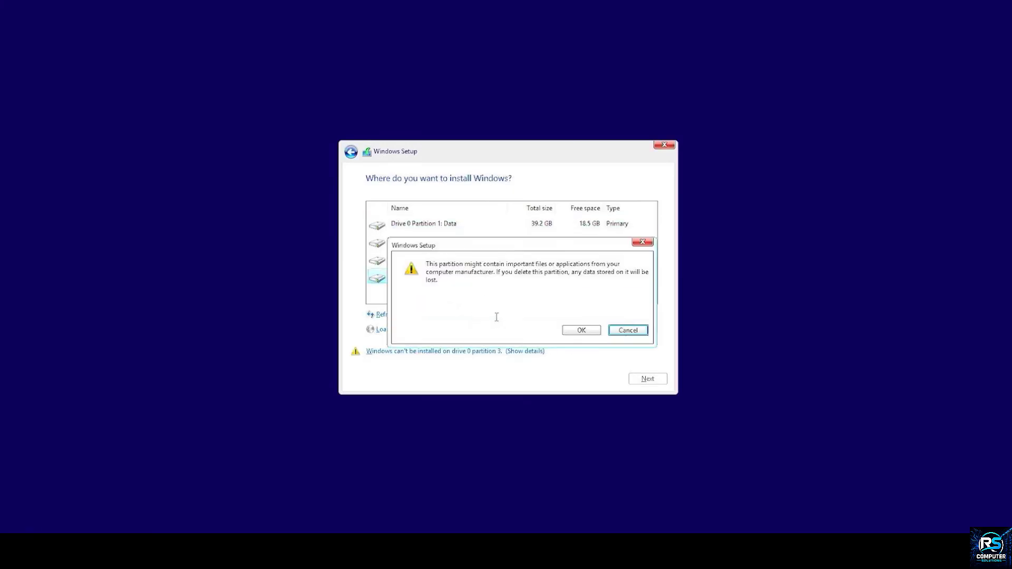
left_click(584, 333)
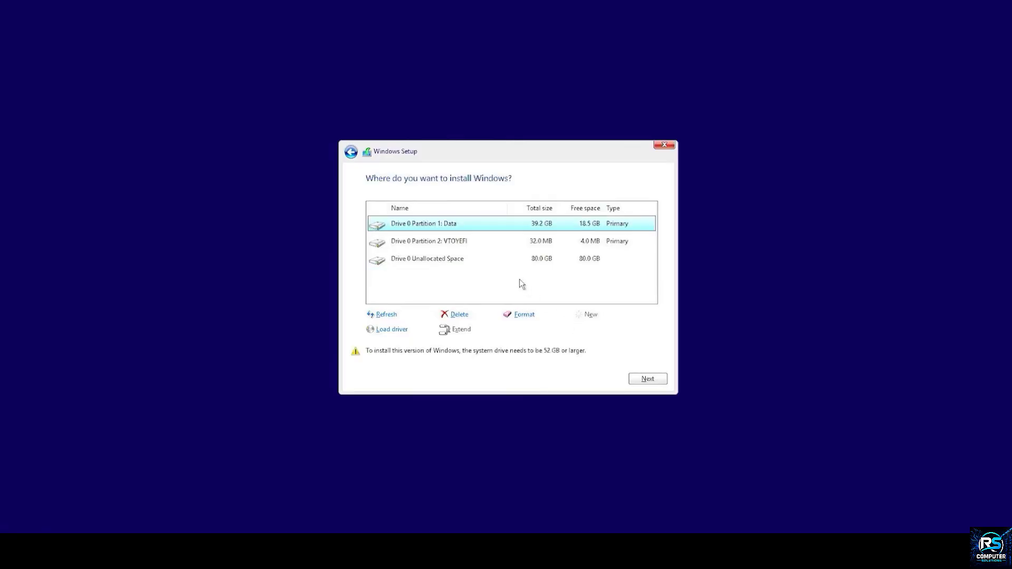
- Choose the unallocated space on Drive 0 as the install location and start installing Windows
left_click(512, 264)
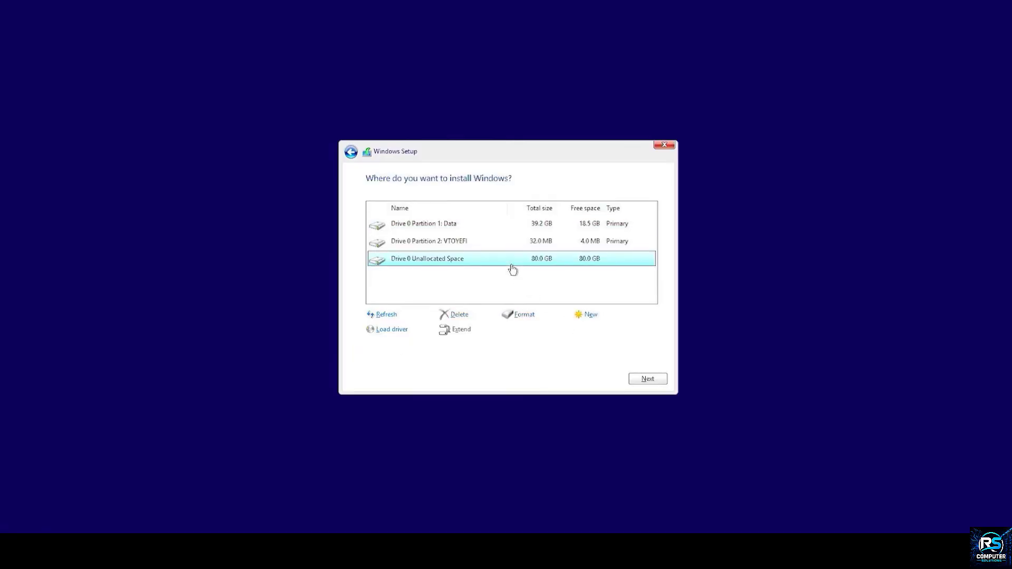
left_click(642, 379)
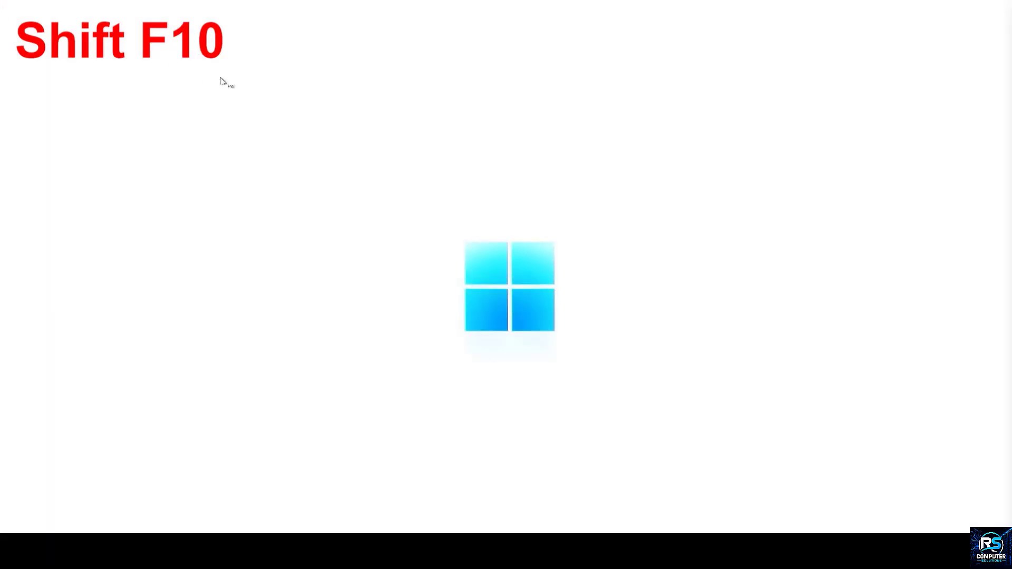
- Run start ms-cxh:localonly in a command prompt during Windows setup and create a local account named DELL
key("shift+F10")
left_click(380, 268)
type("star")
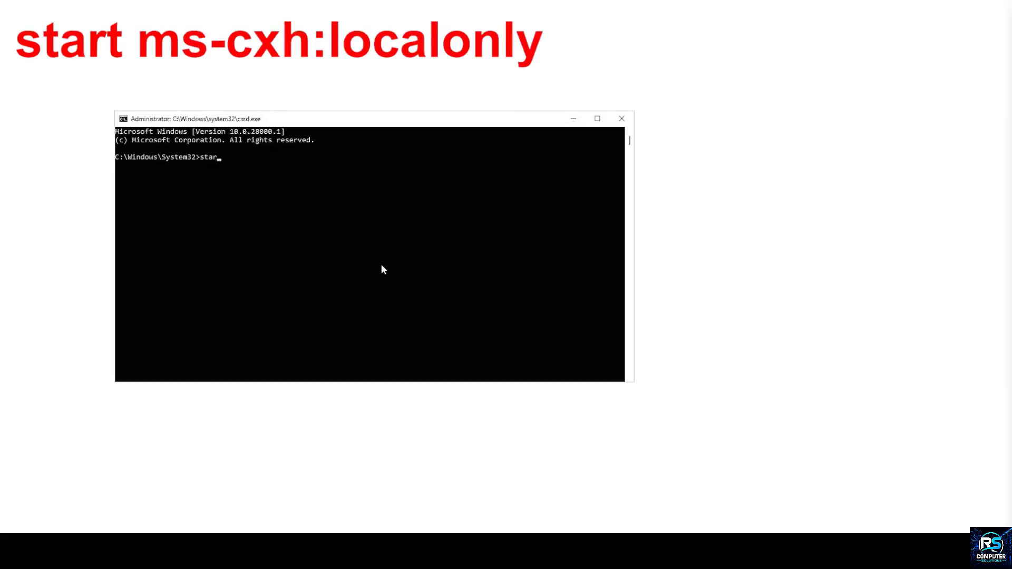
type("t ms-cxh:localonly")
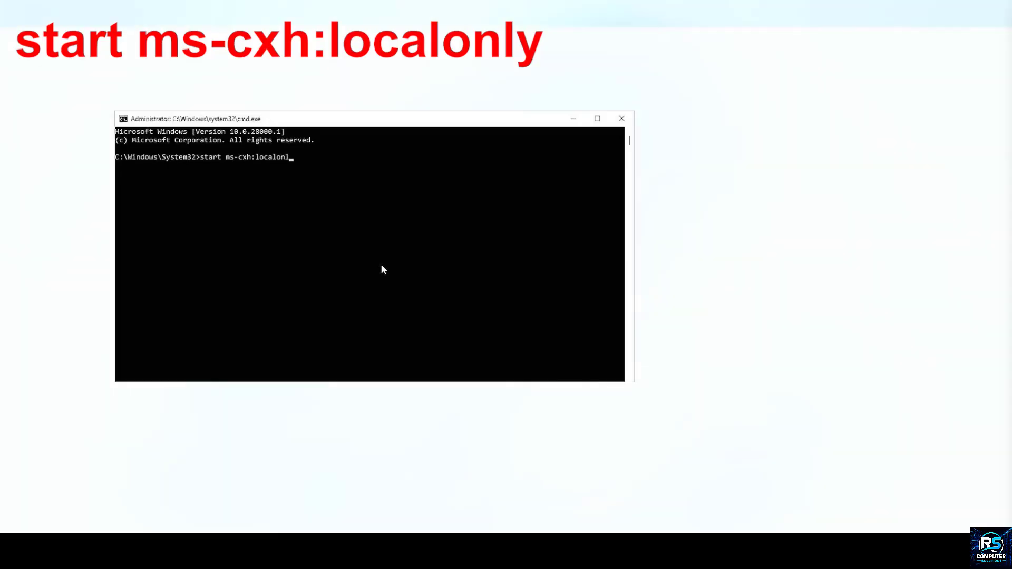
key("Return")
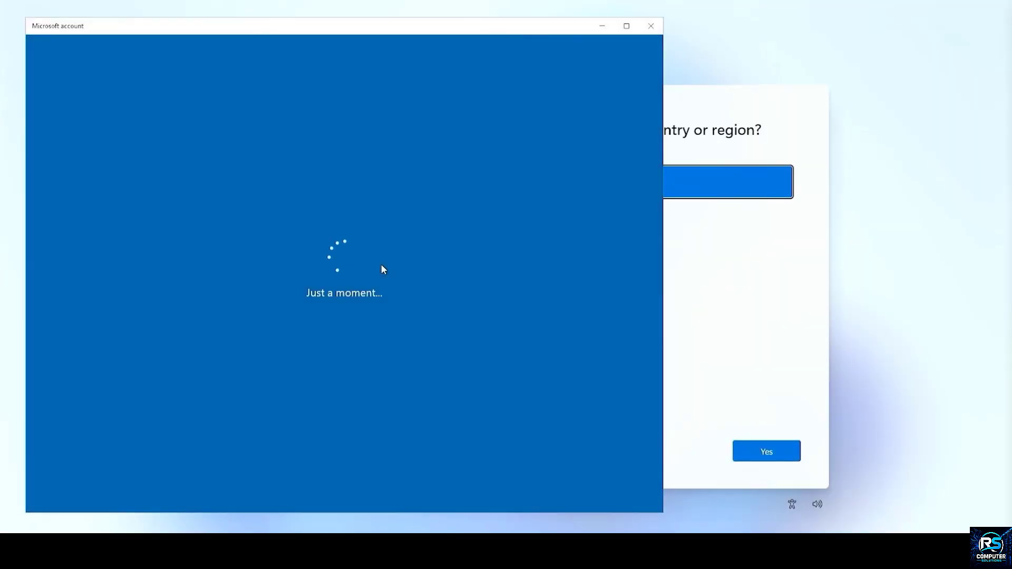
type("DELL")
key("Return")
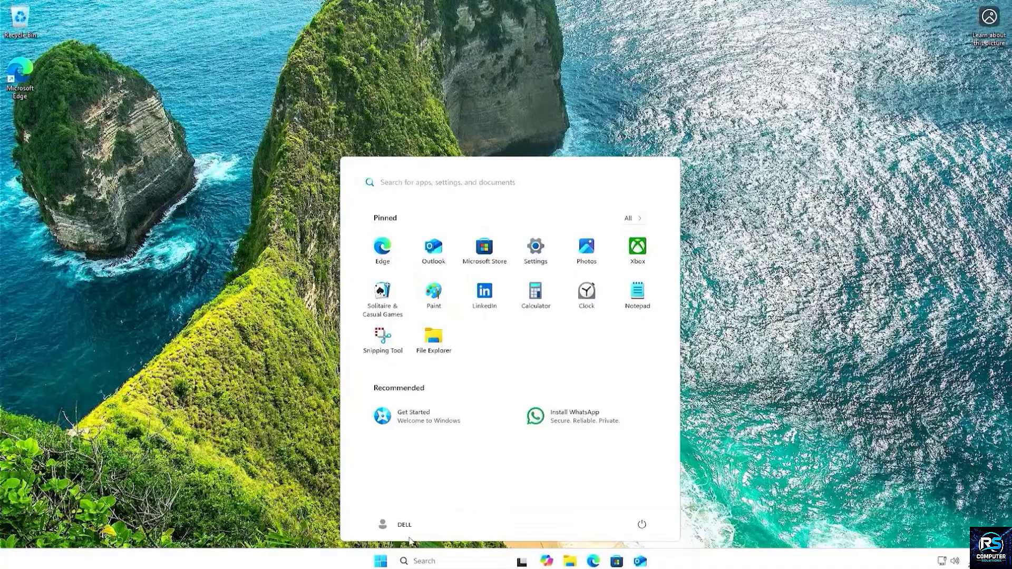
- Dismiss the Start menu and enlarge the desktop's display scale in the display settings
left_click(383, 558)
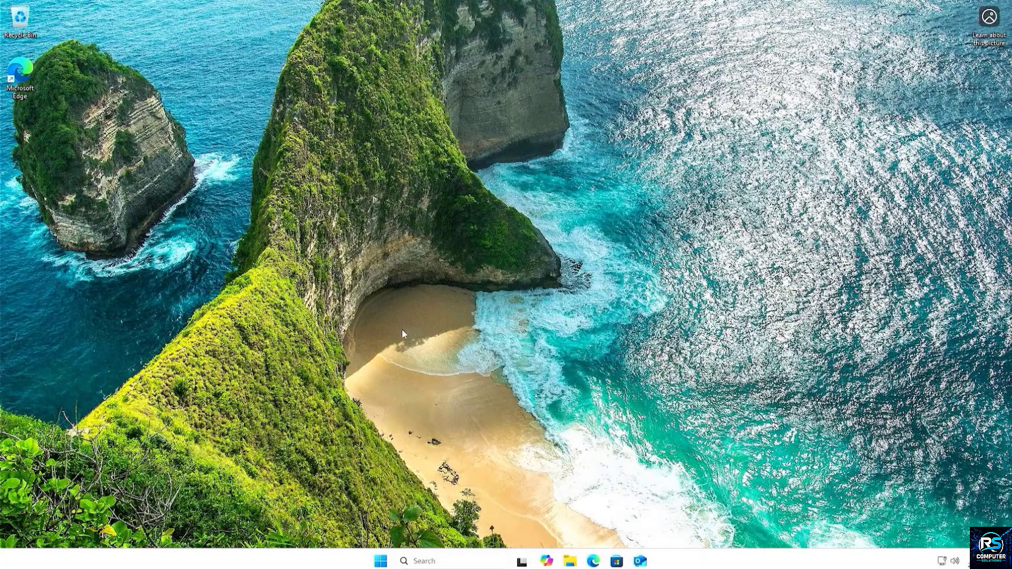
right_click(402, 334)
left_click(421, 424)
left_click(529, 293)
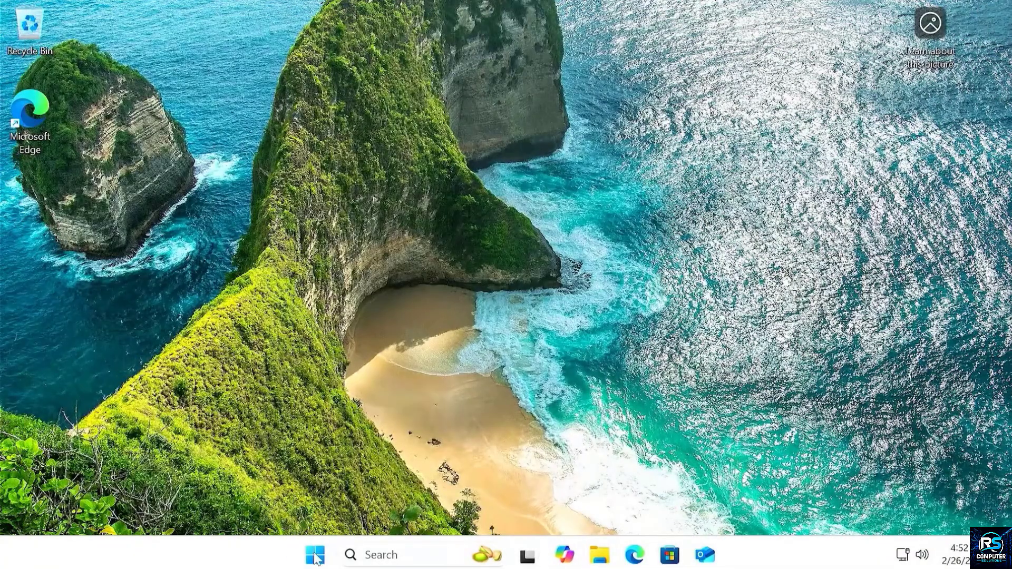
- Run winver to examine the installed Windows version and edition, moving the About Windows dialog to the middle of the desktop
left_click(315, 556)
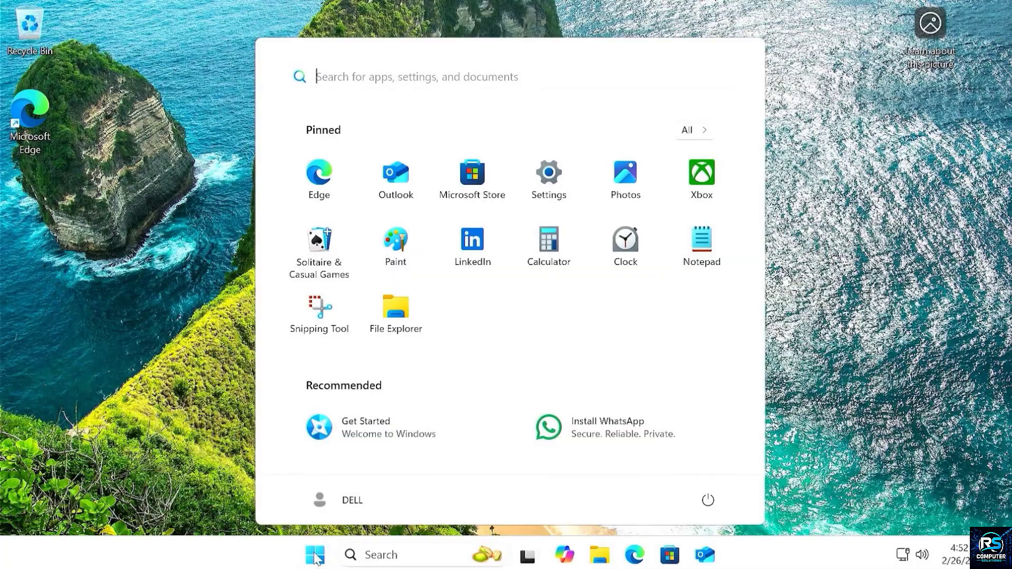
type("winve")
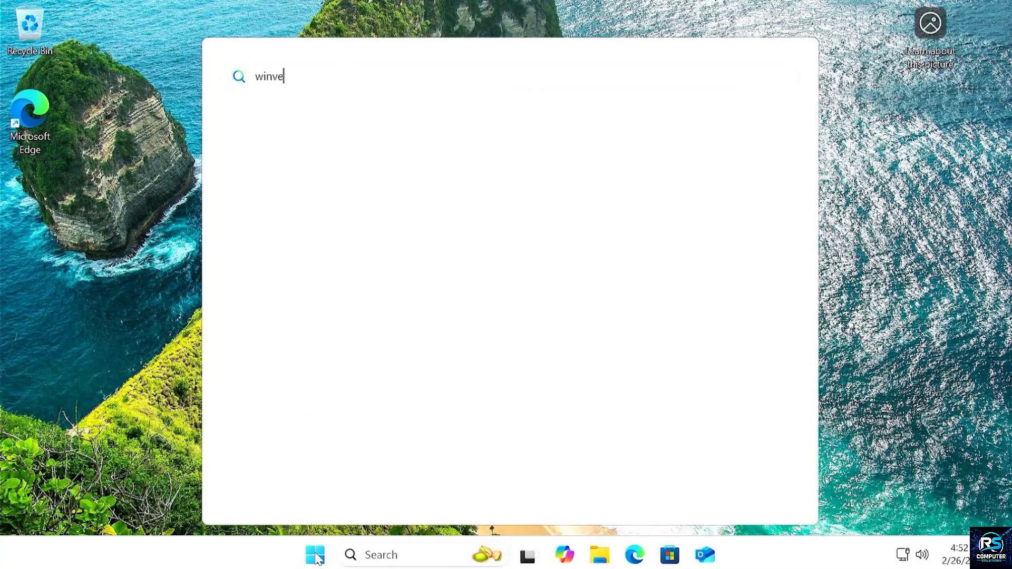
type("r")
key("Return")
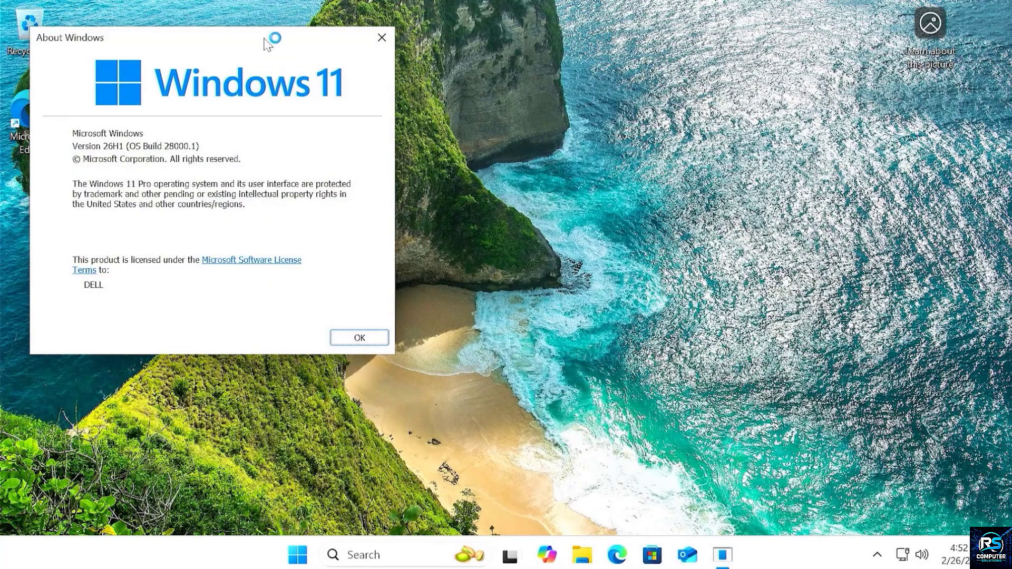
left_click_drag(268, 42, 570, 123)
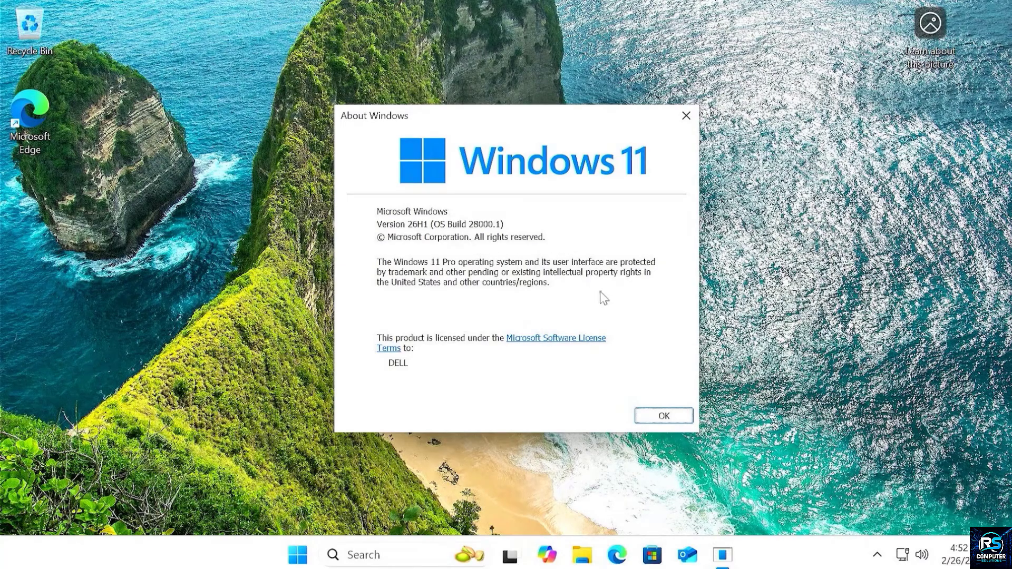
- In the Windows Update settings, turn on getting the latest updates as soon as they're available and check for updates
left_click(347, 81)
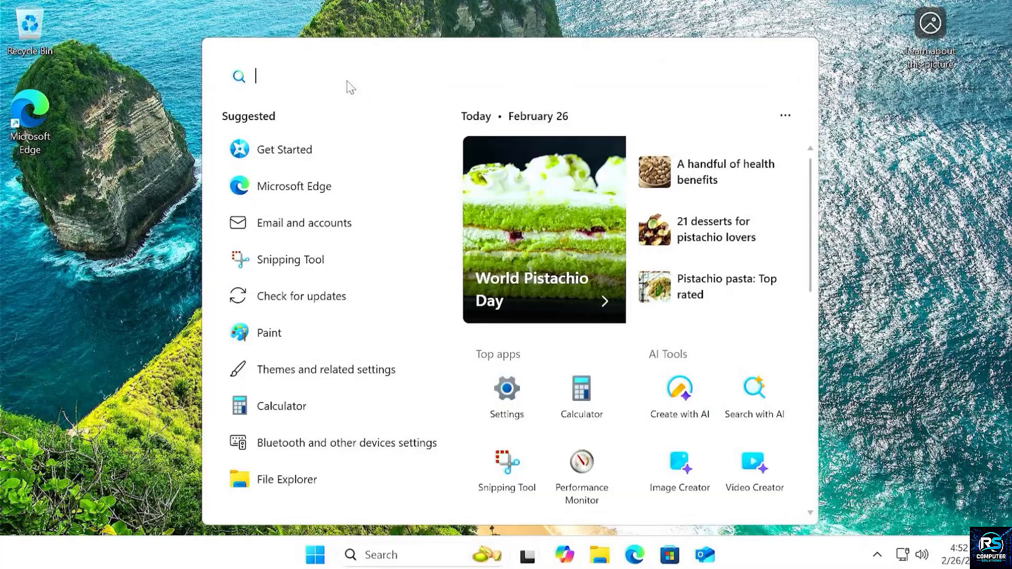
type("updat")
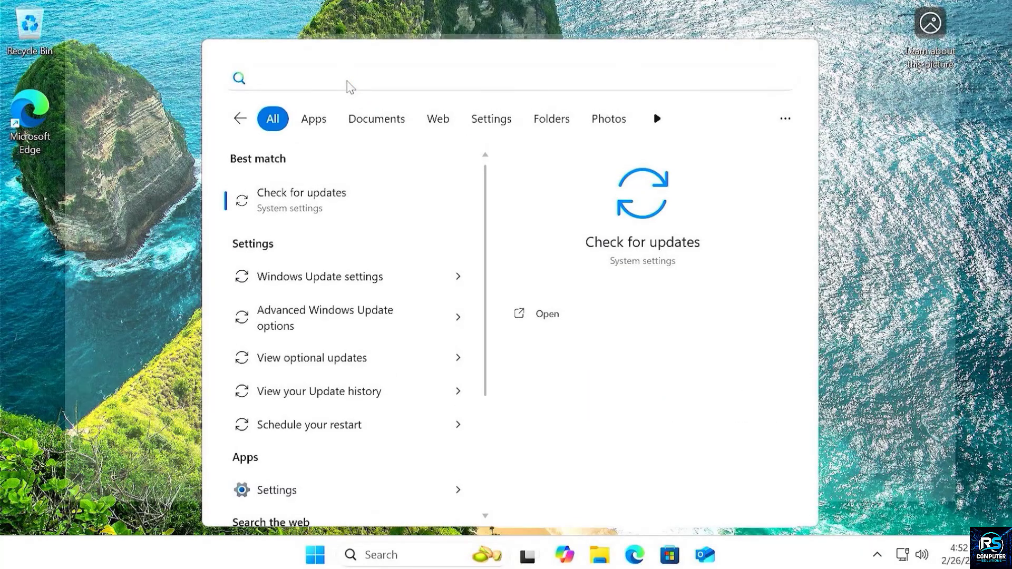
key("Return")
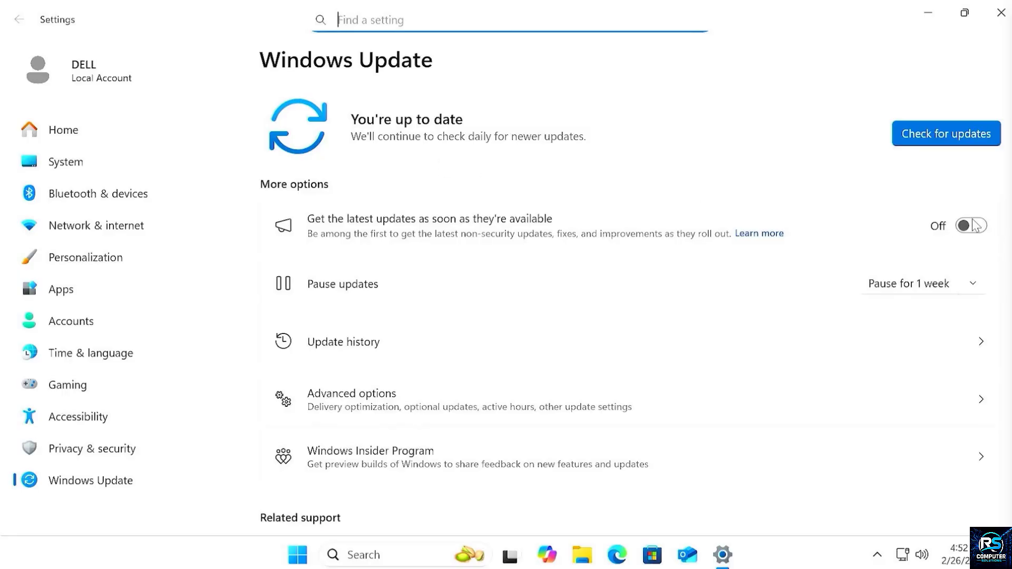
left_click(971, 225)
left_click(971, 132)
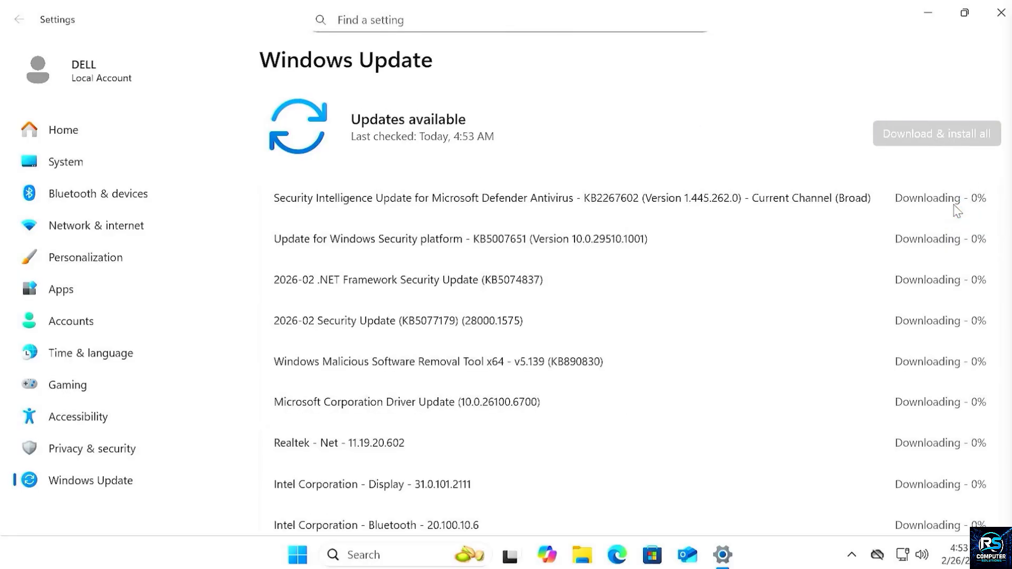